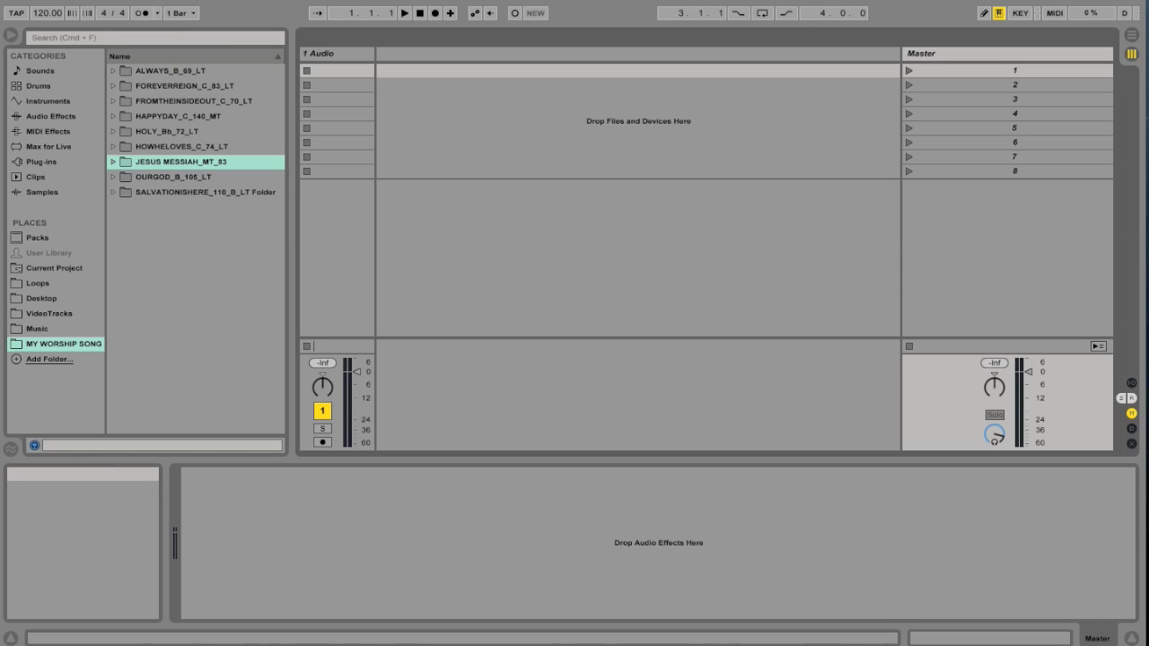
Review the Record, Warp & Launch preferences, then close Preferences
{"action": "left_click", "coordinate": [55, 0]}
{"action": "left_click", "coordinate": [70, 20]}
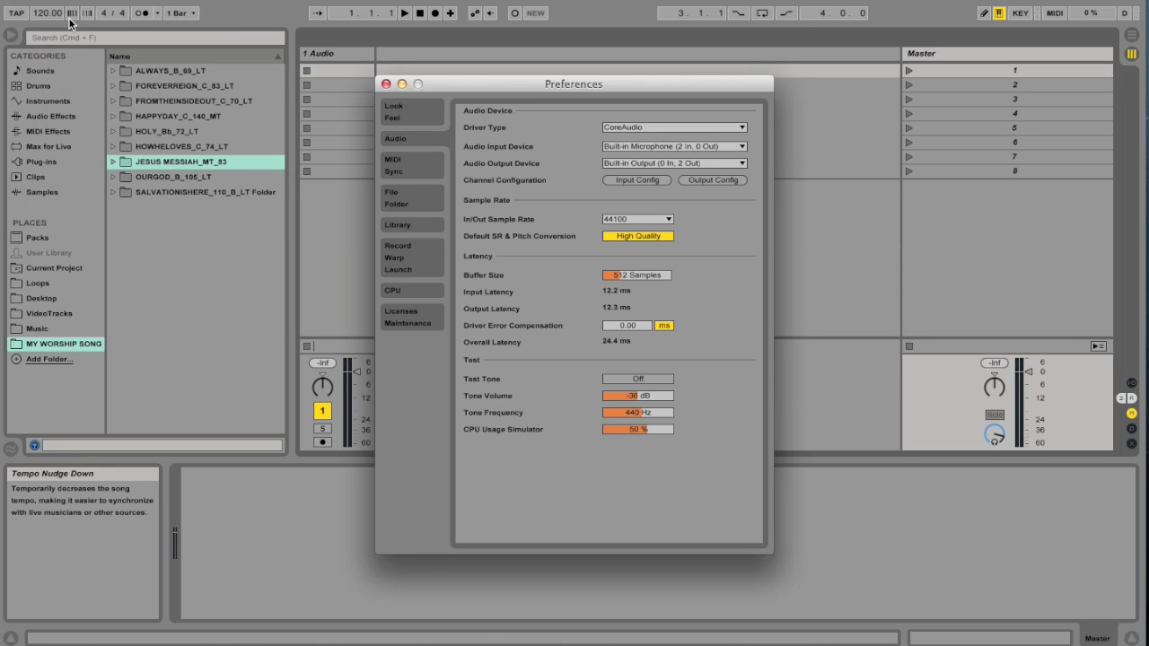
{"action": "left_click", "coordinate": [403, 255]}
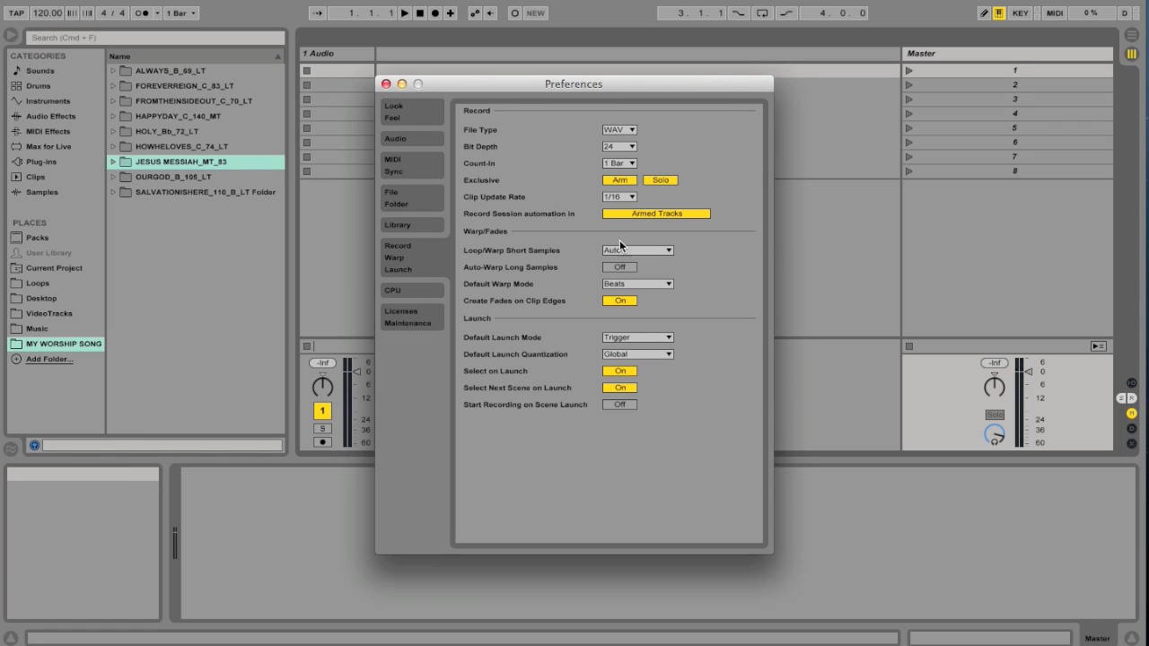
{"action": "left_click", "coordinate": [385, 84]}
Expand the HAPPYDAY_C_140_MT folder and widen the browser so full stem names show
{"action": "left_click", "coordinate": [363, 101]}
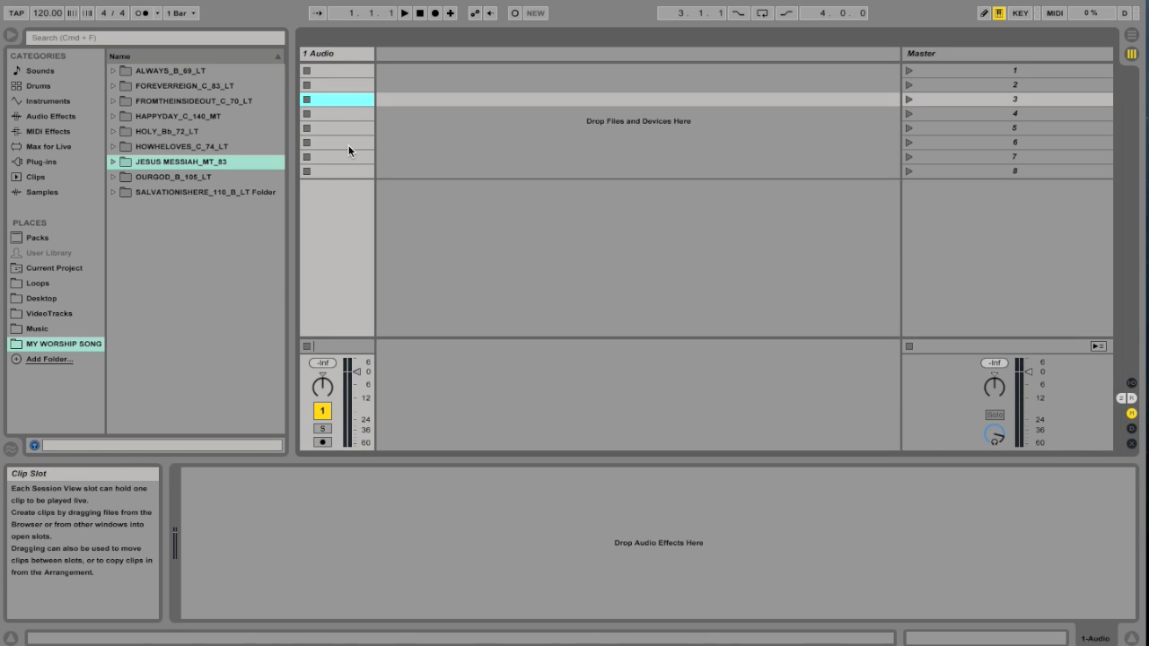
{"action": "left_click", "coordinate": [346, 128]}
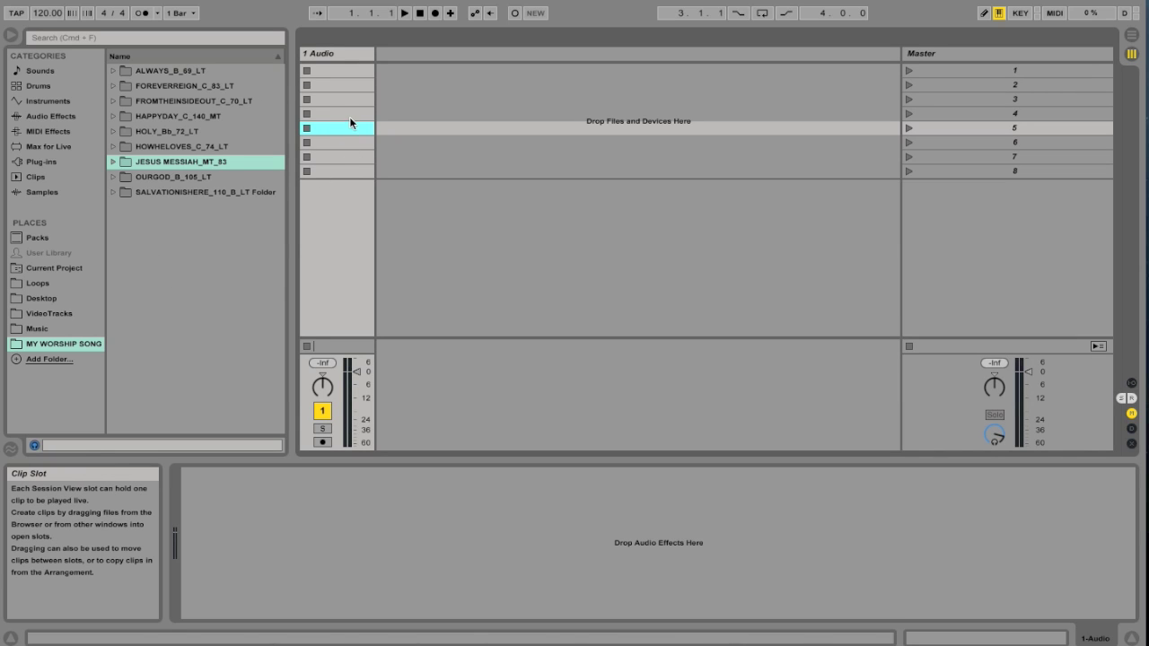
{"action": "left_click", "coordinate": [352, 113]}
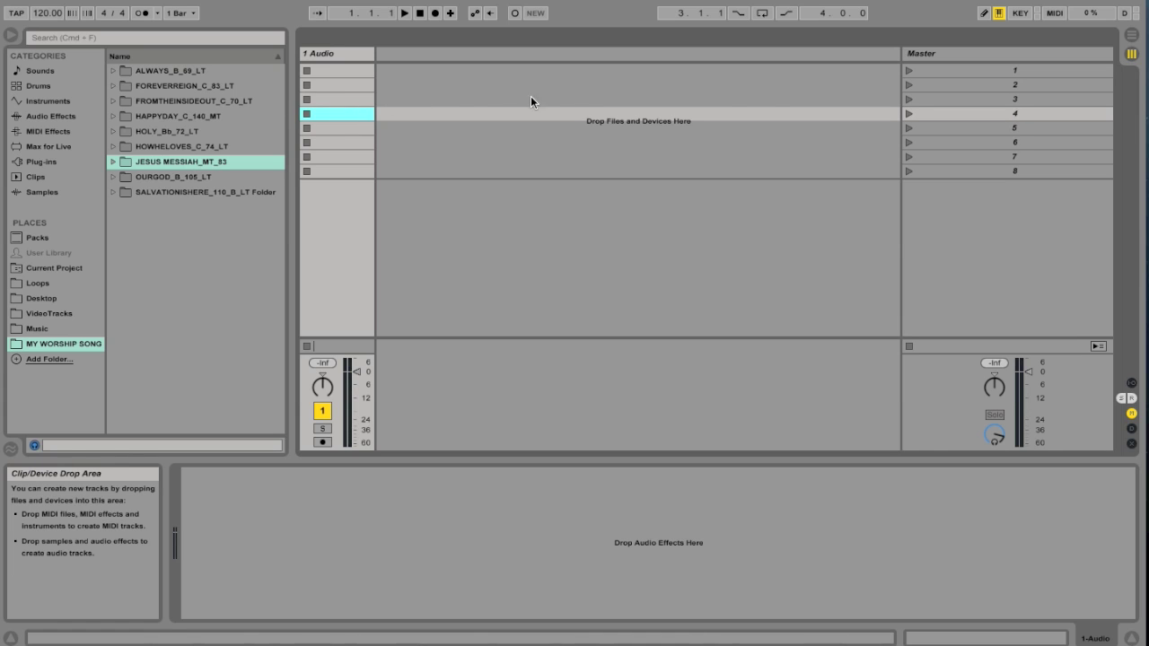
{"action": "left_click", "coordinate": [128, 116]}
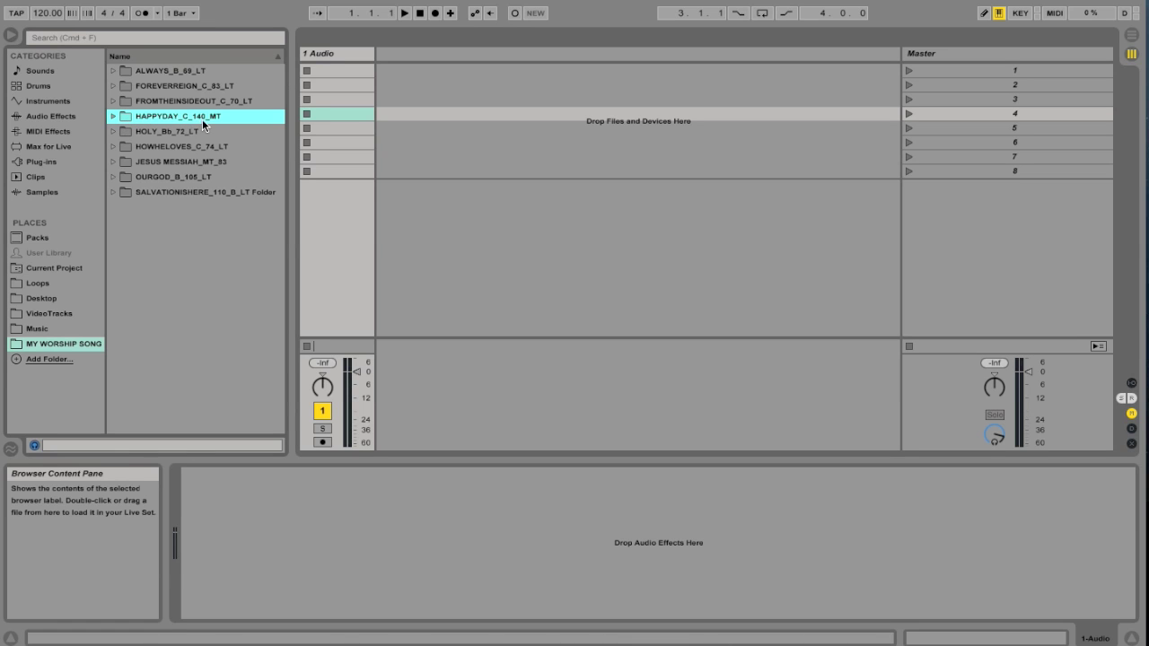
{"action": "left_click", "coordinate": [112, 116]}
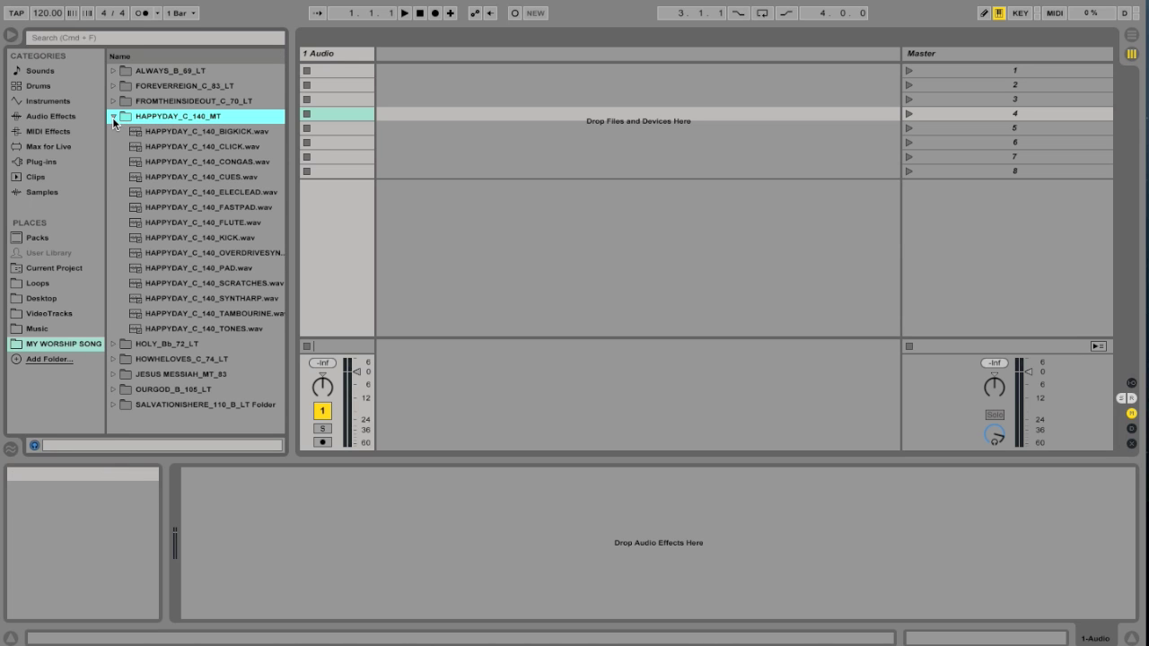
{"action": "left_click_drag", "start_coordinate": [289, 180], "coordinate": [315, 176]}
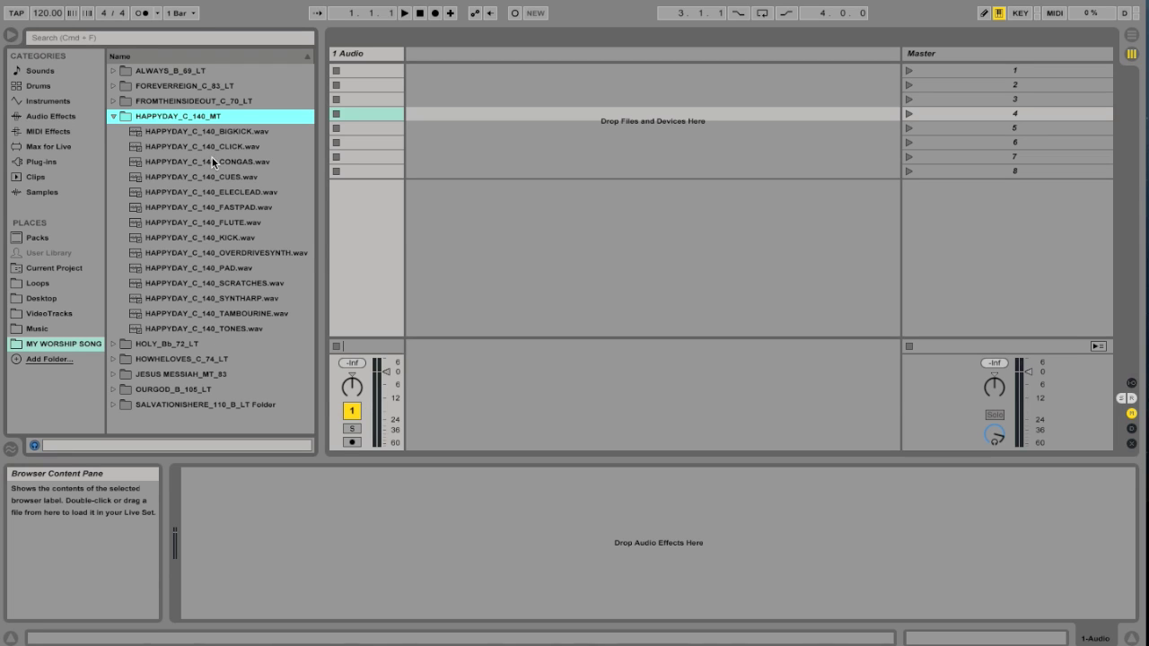
Drop HAPPYDAY_C_140_CUES.wav on track 1 and HAPPYDAY_C_140_BIGKICK.wav on a new track 2
{"action": "left_click_drag", "start_coordinate": [206, 180], "coordinate": [362, 78]}
{"action": "left_click_drag", "start_coordinate": [220, 132], "coordinate": [418, 77]}
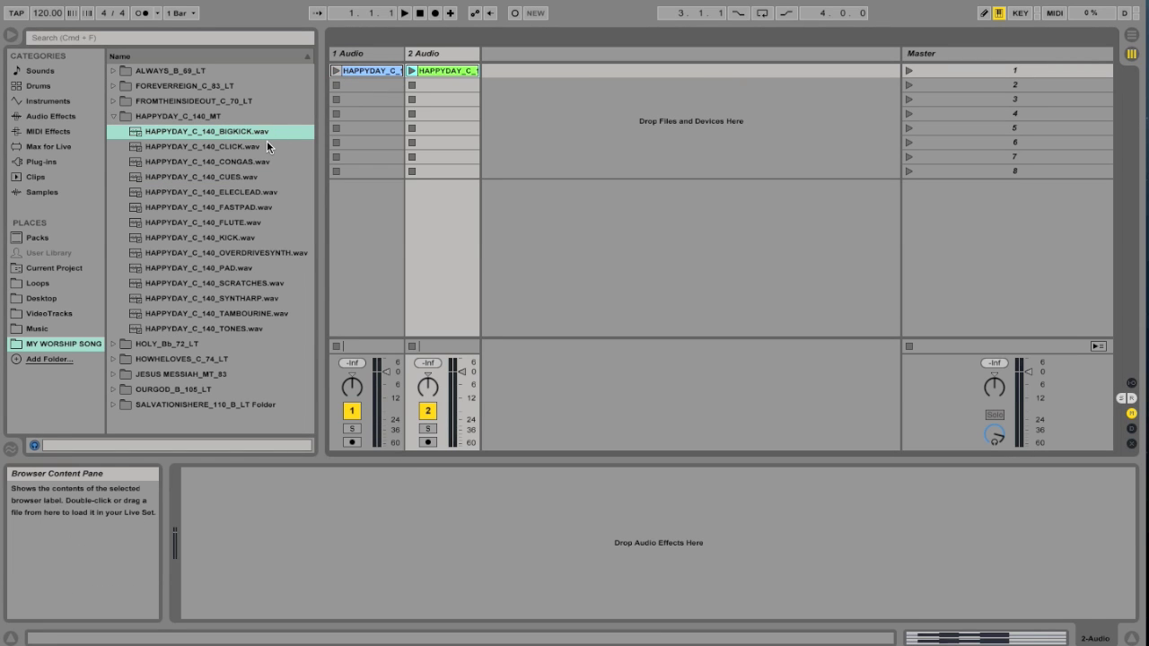
{"action": "left_click", "coordinate": [234, 137]}
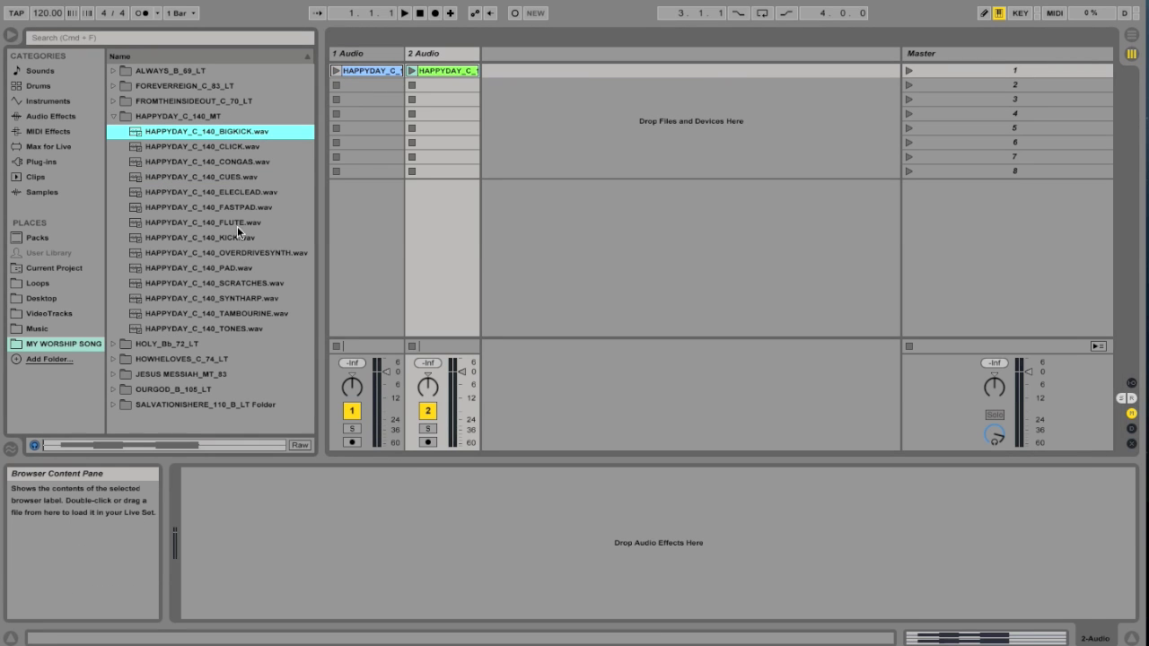
Select all HAPPYDAY stems except CUES, CLICK and BIGKICK, and spread them across new tracks up to 13 Audio
{"action": "left_click", "coordinate": [229, 324], "text": "shift"}
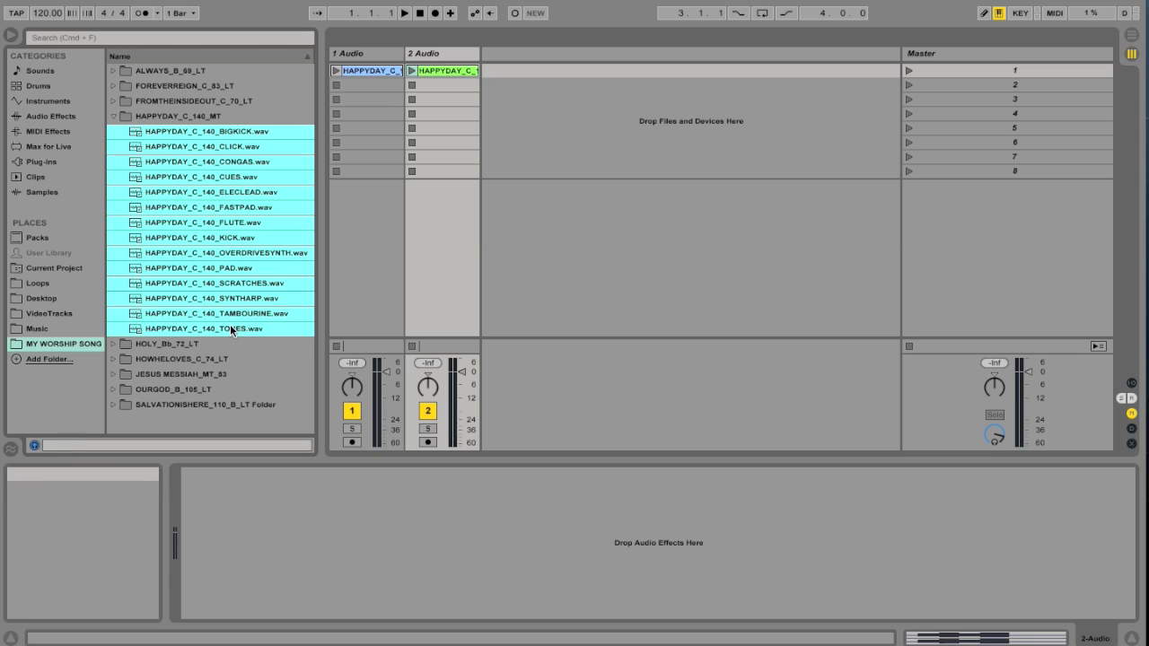
{"action": "left_click", "coordinate": [227, 176], "text": "super"}
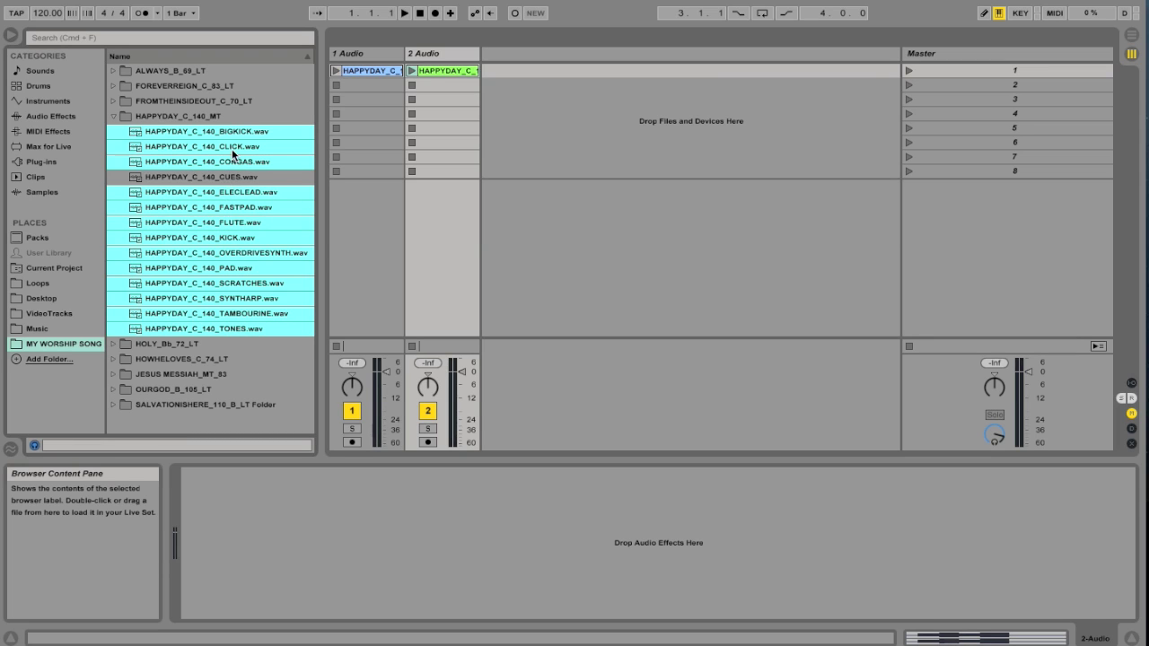
{"action": "left_click", "coordinate": [232, 149], "text": "super"}
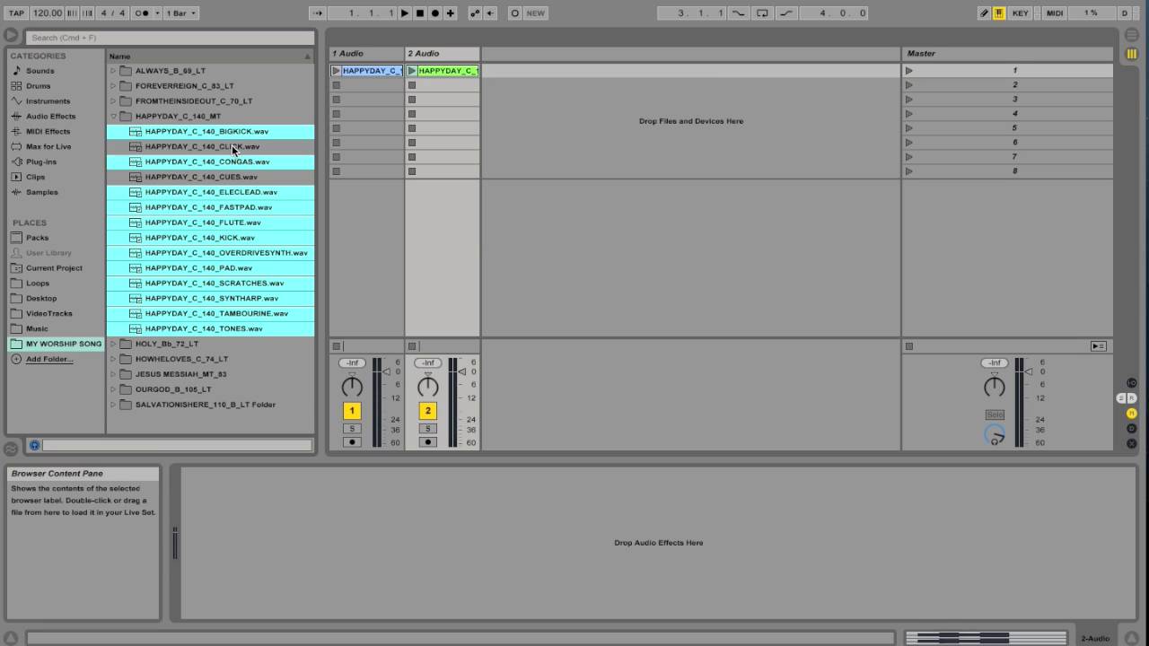
{"action": "left_click", "coordinate": [232, 134], "text": "super"}
{"action": "left_click", "coordinate": [193, 165], "text": "super"}
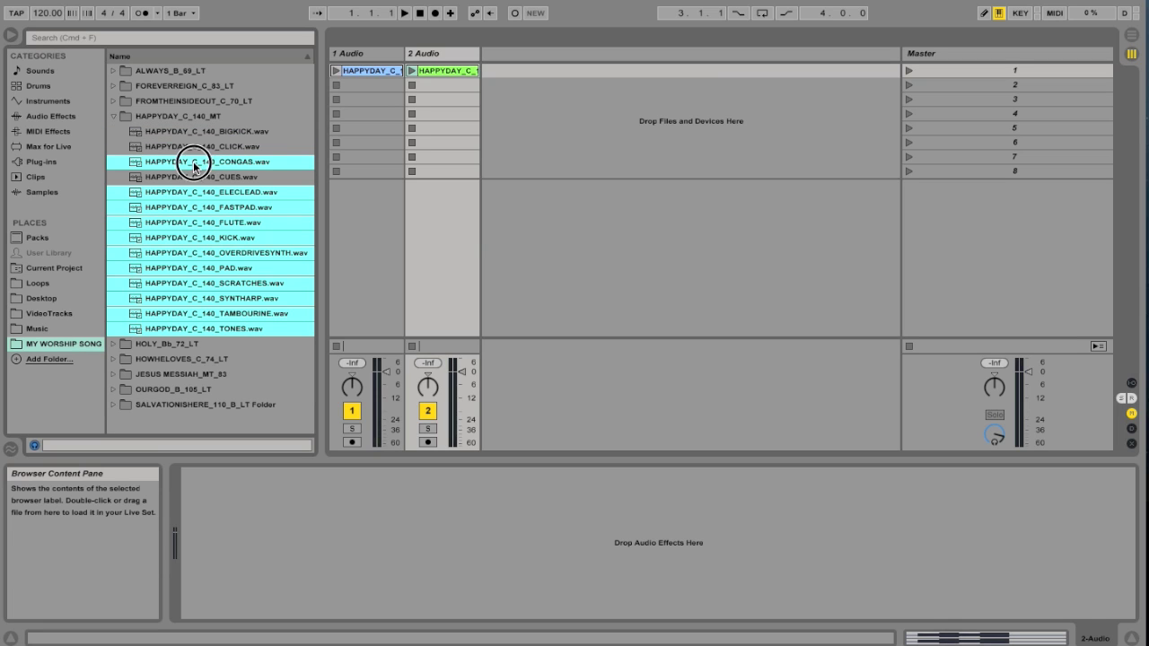
{"action": "left_click_drag", "start_coordinate": [193, 165], "coordinate": [524, 72]}
{"action": "key", "text": "super"}
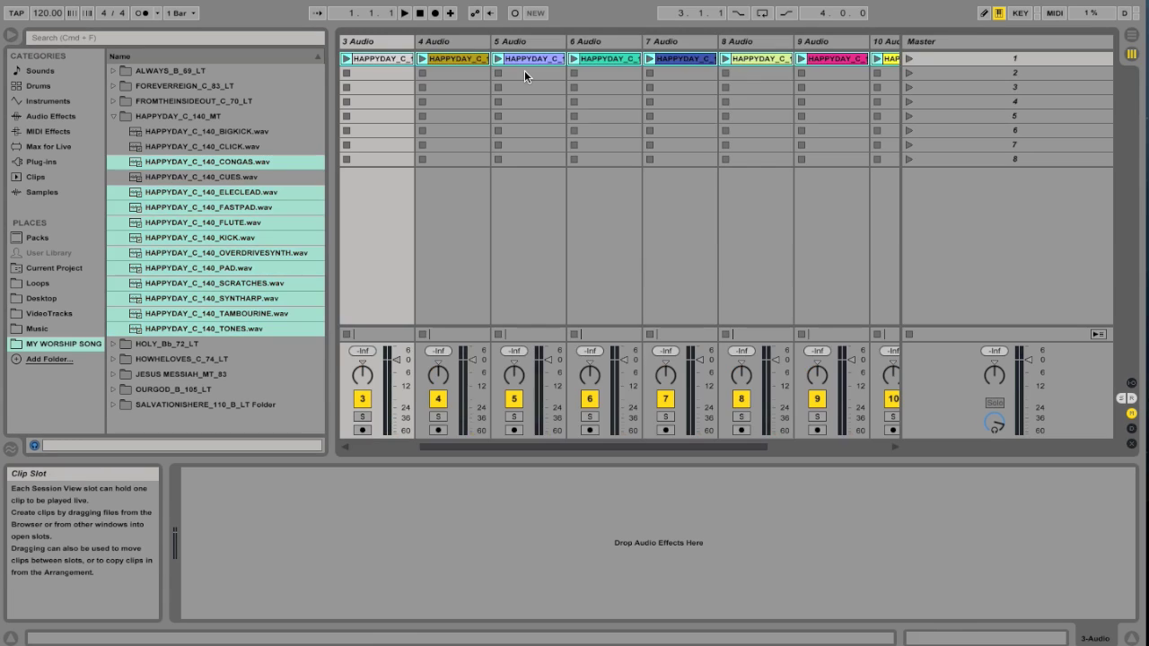
{"action": "scroll", "coordinate": [470, 81], "scroll_direction": "left", "scroll_amount": 2}
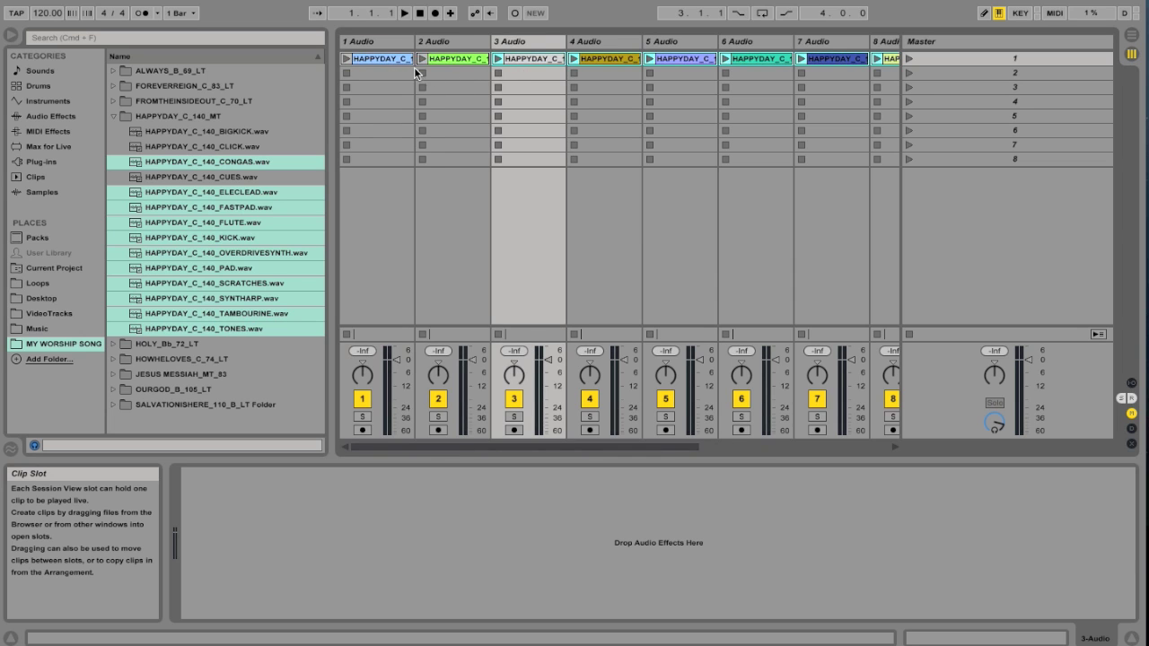
{"action": "scroll", "coordinate": [416, 73], "scroll_direction": "right", "scroll_amount": 5}
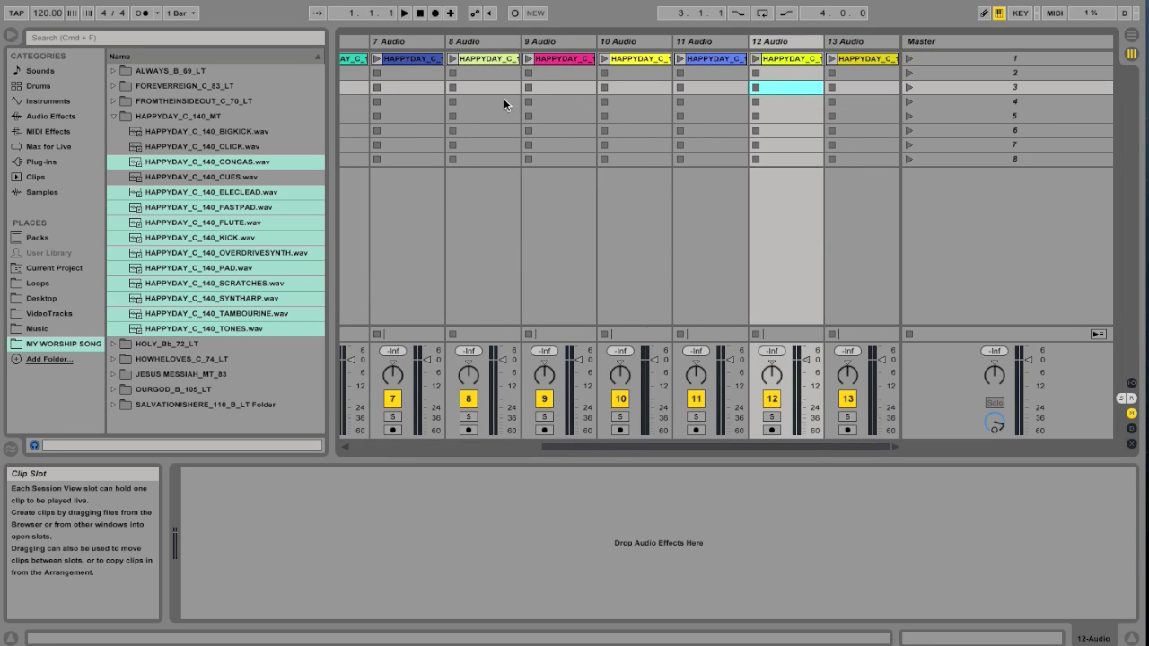
{"action": "scroll", "coordinate": [503, 98], "scroll_direction": "left", "scroll_amount": 6}
Rename the first scene to HAPPY DAY
{"action": "left_click", "coordinate": [1011, 59]}
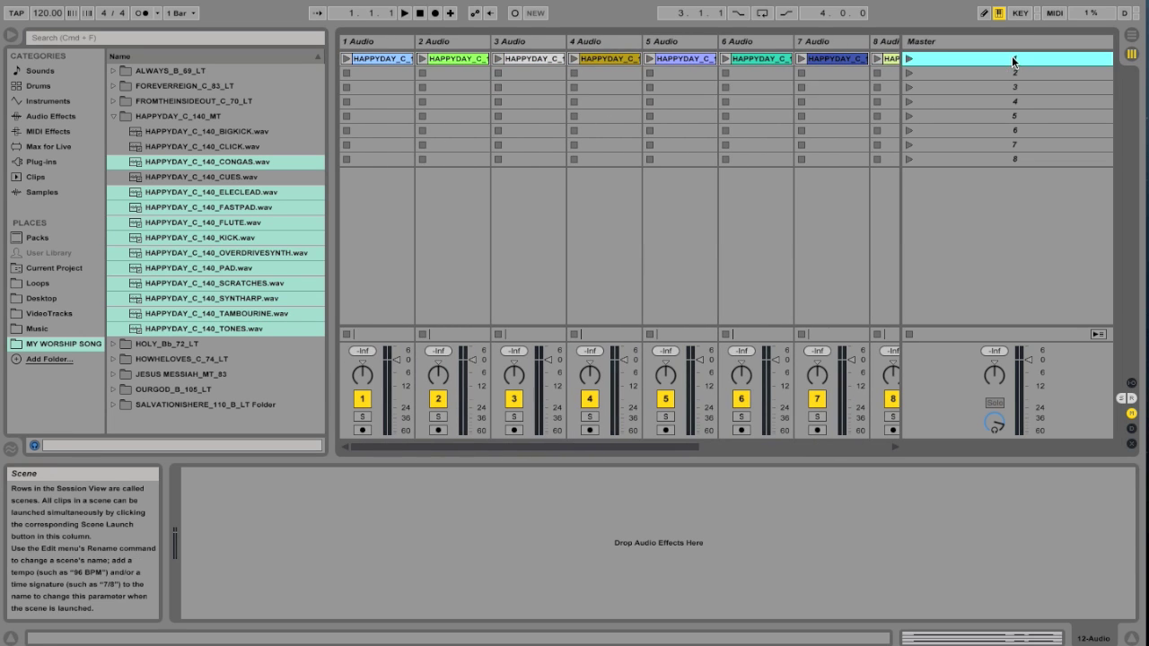
{"action": "right_click", "coordinate": [1011, 58]}
{"action": "left_click", "coordinate": [915, 118]}
{"action": "type", "text": "HAPPY DAY"}
Give the HAPPY DAY scene a 140 BPM launch tempo and switch on the metronome
{"action": "right_click", "coordinate": [1021, 61]}
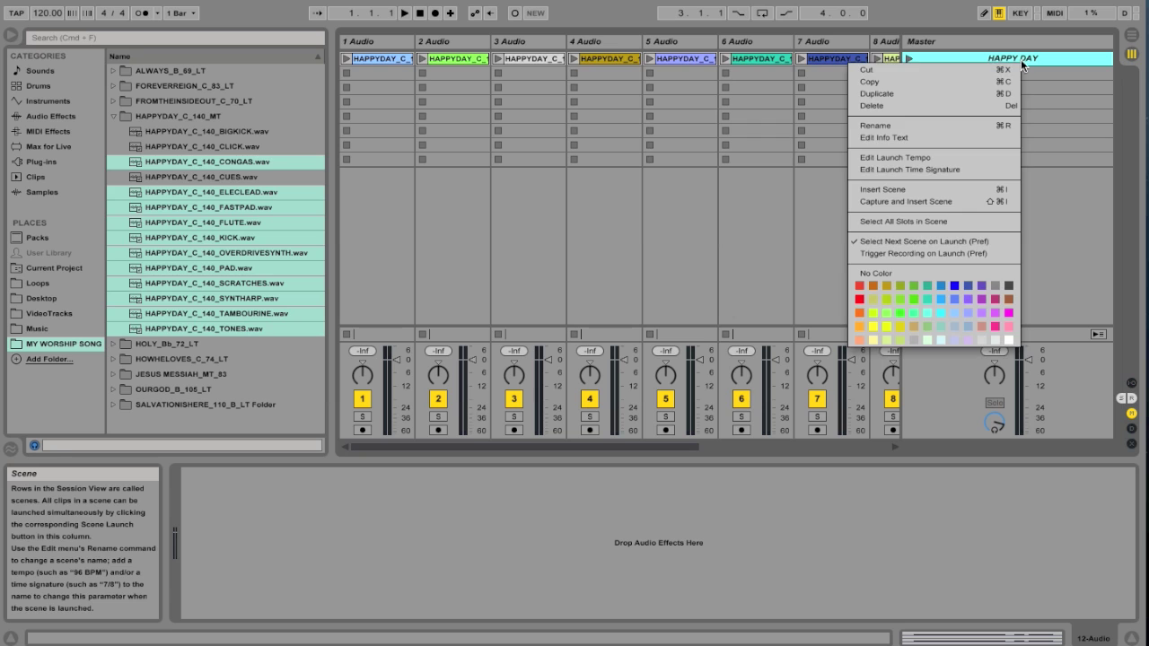
{"action": "left_click", "coordinate": [922, 157]}
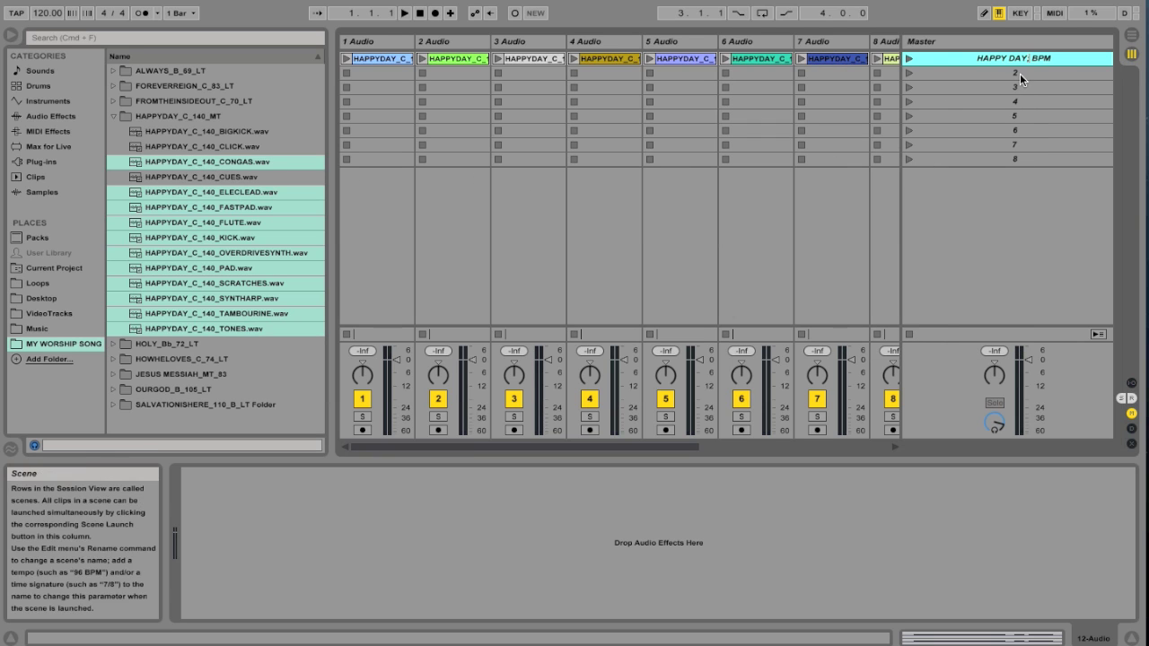
{"action": "type", "text": "140"}
{"action": "left_click", "coordinate": [141, 14]}
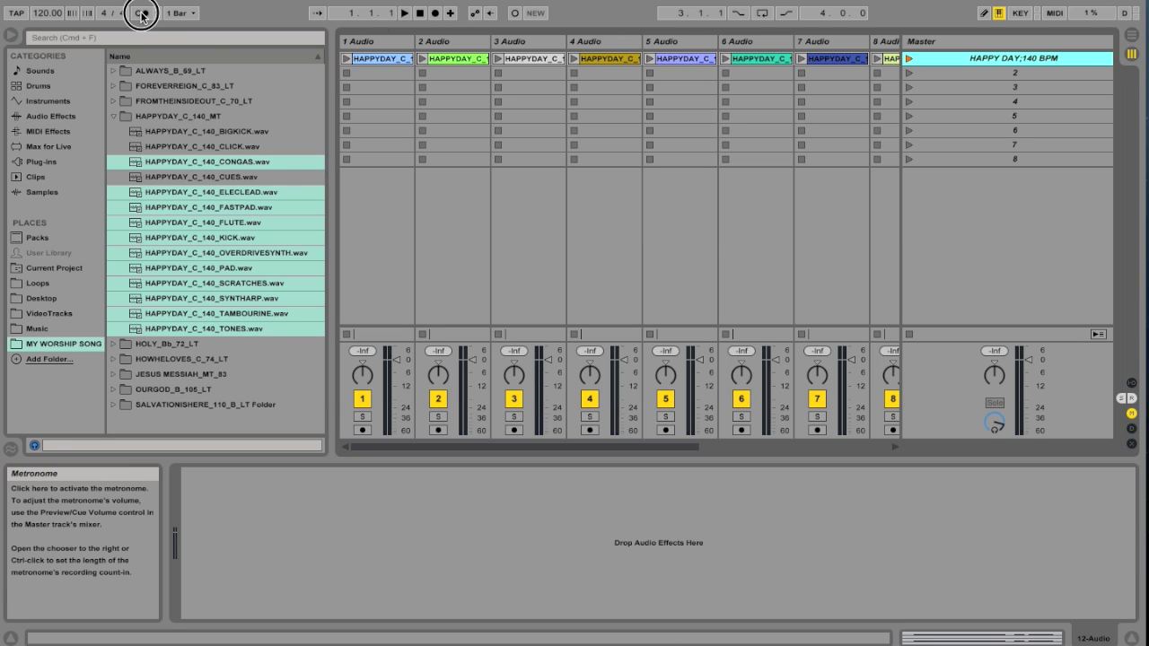
Launch the HAPPY DAY scene, narrow the browser, and check tracks 6–13
{"action": "left_click", "coordinate": [907, 60]}
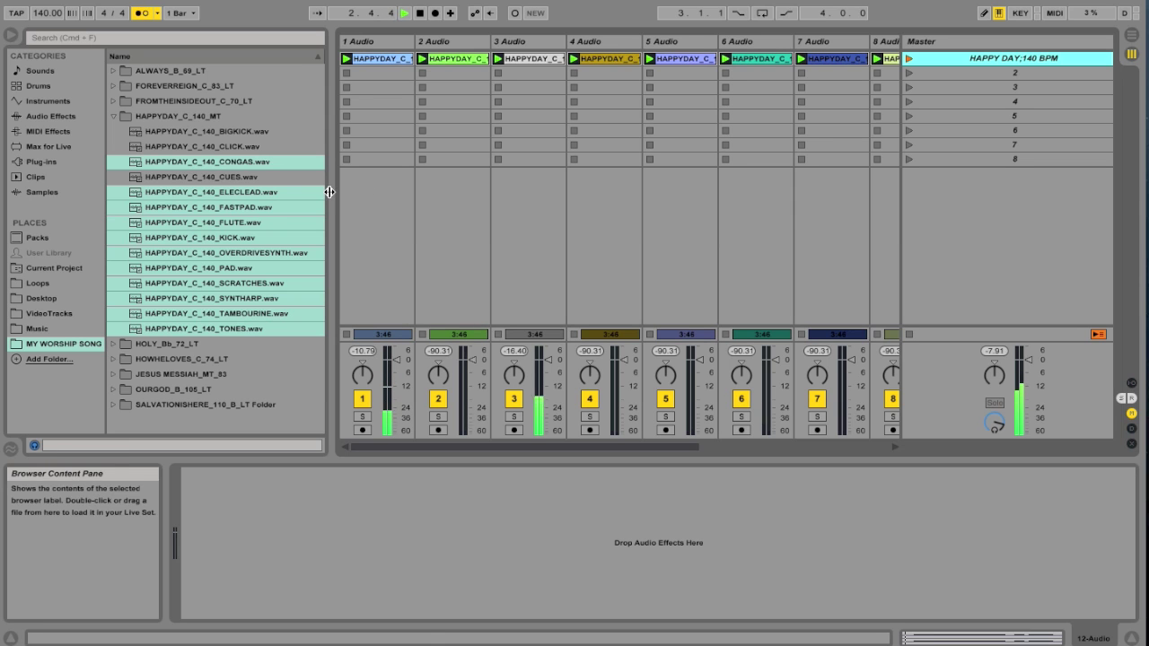
{"action": "left_click_drag", "start_coordinate": [326, 191], "coordinate": [280, 191]}
{"action": "left_click", "coordinate": [556, 131]}
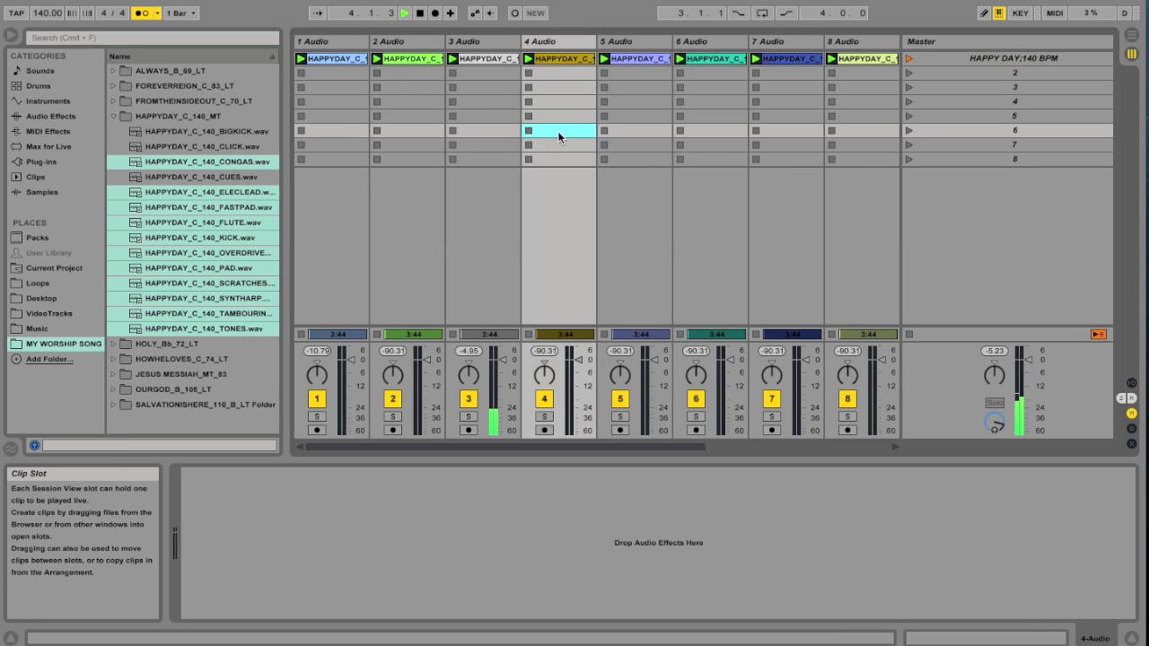
{"action": "scroll", "coordinate": [556, 131], "scroll_direction": "right", "scroll_amount": 5}
{"action": "scroll", "coordinate": [556, 131], "scroll_direction": "left", "scroll_amount": 4}
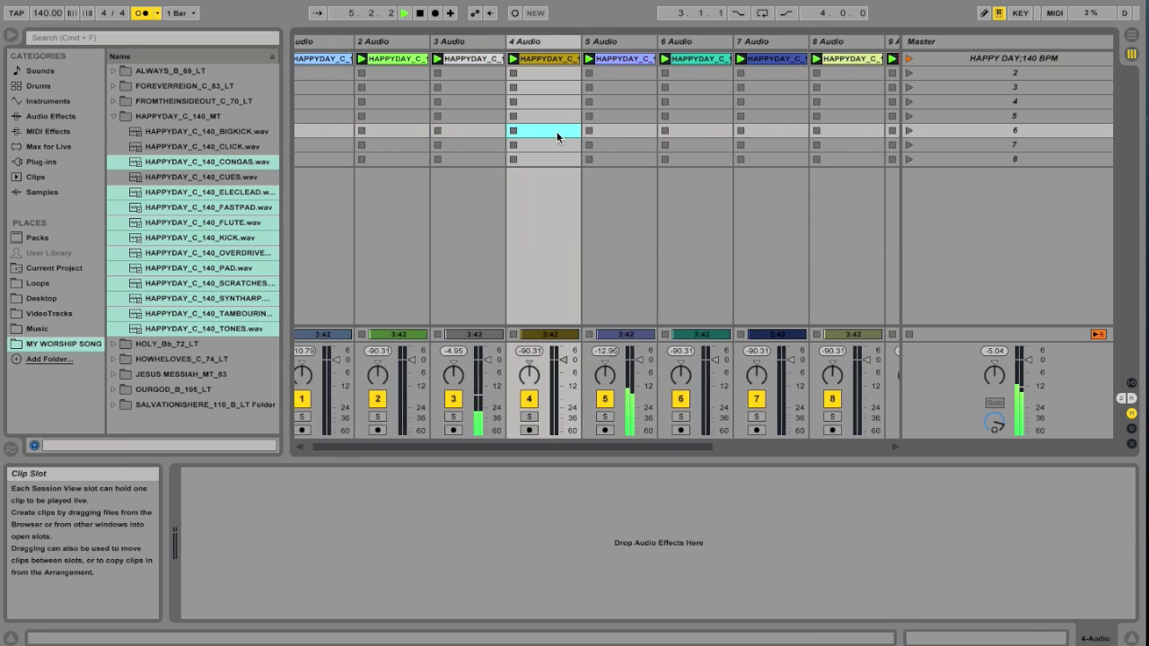
{"action": "scroll", "coordinate": [555, 131], "scroll_direction": "right", "scroll_amount": 4}
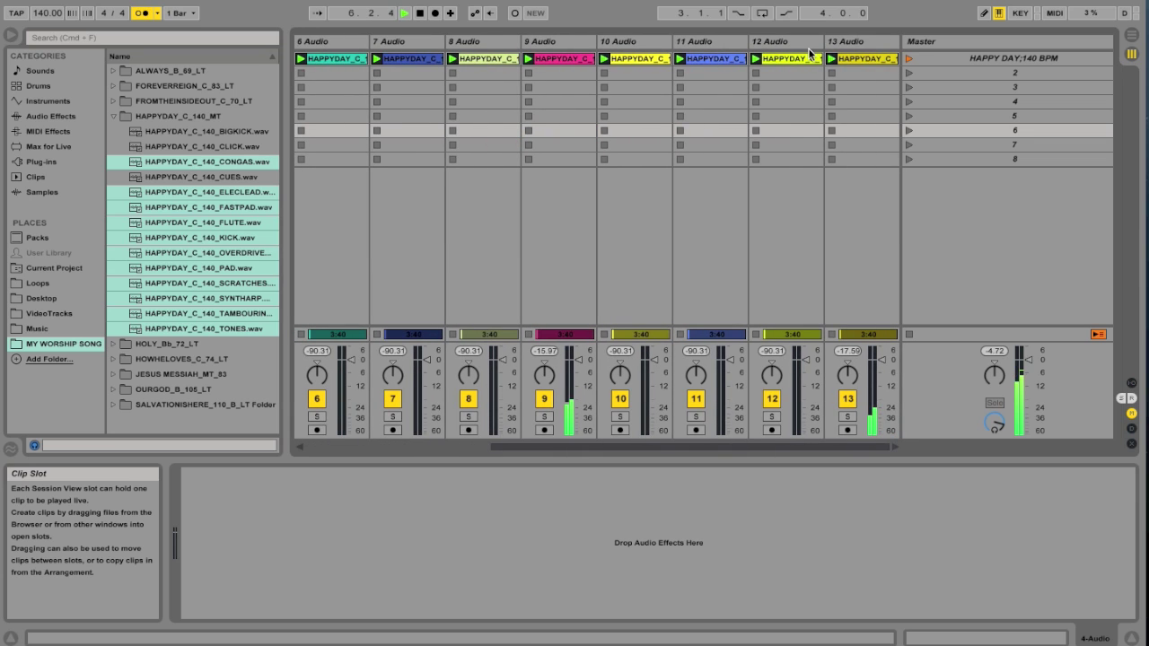
{"action": "left_click", "coordinate": [863, 60]}
{"action": "scroll", "coordinate": [597, 71], "scroll_direction": "left", "scroll_amount": 5}
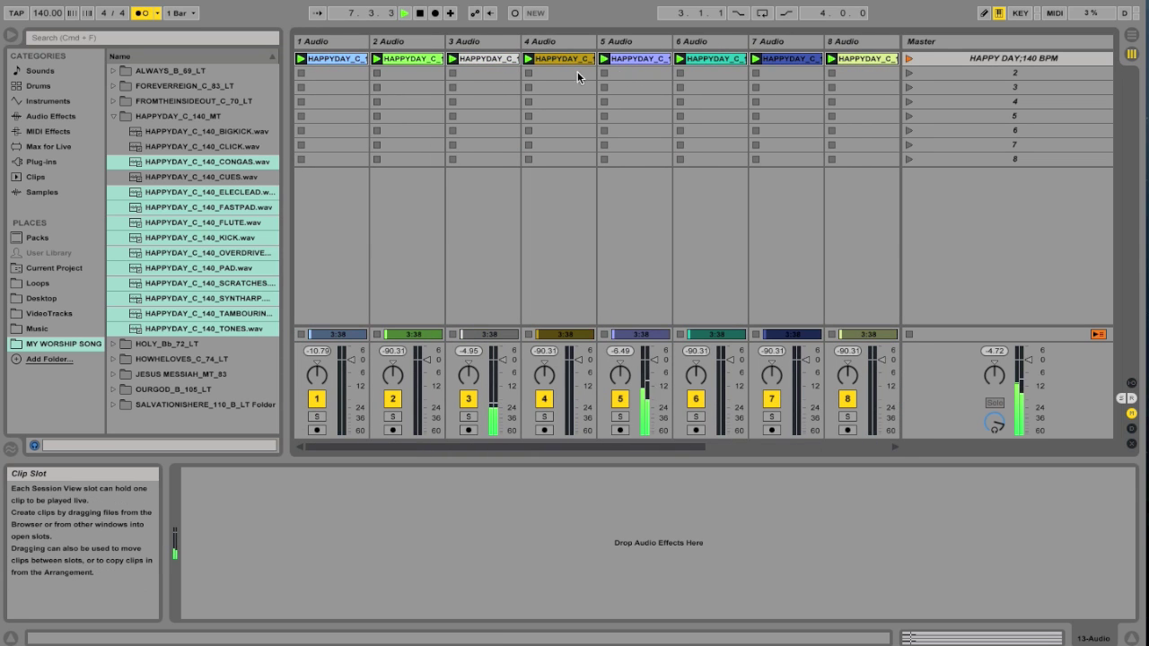
Colour all first-row HAPPYDAY stem clips mint green
{"action": "left_click", "coordinate": [358, 61]}
{"action": "right_click", "coordinate": [362, 60]}
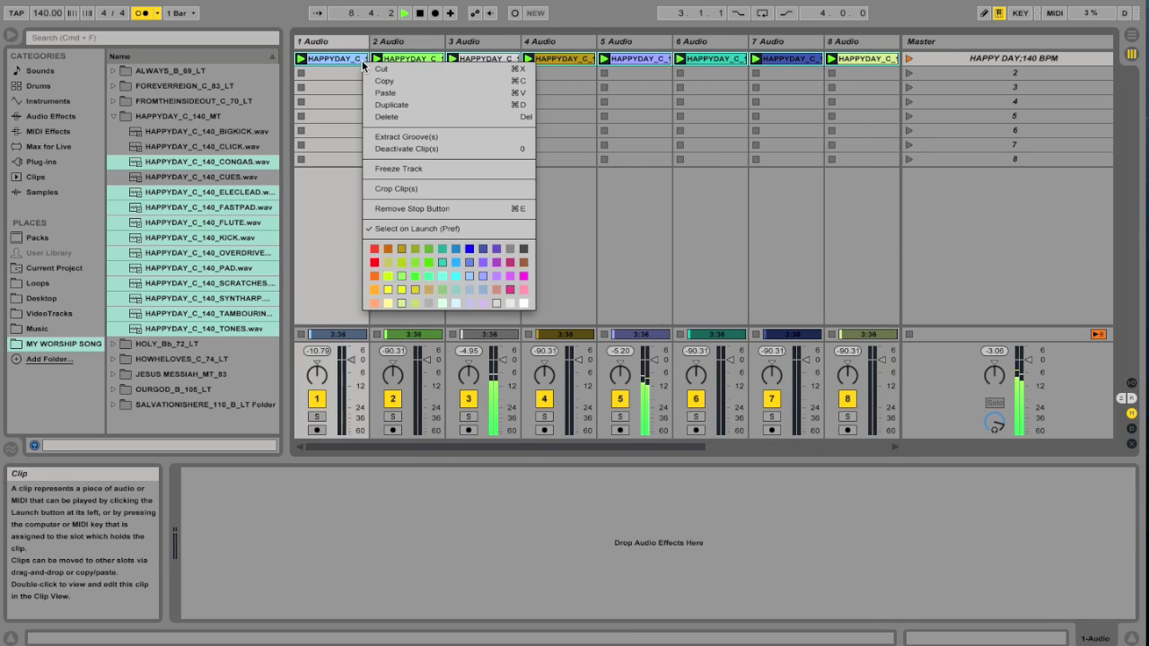
{"action": "left_click", "coordinate": [429, 277]}
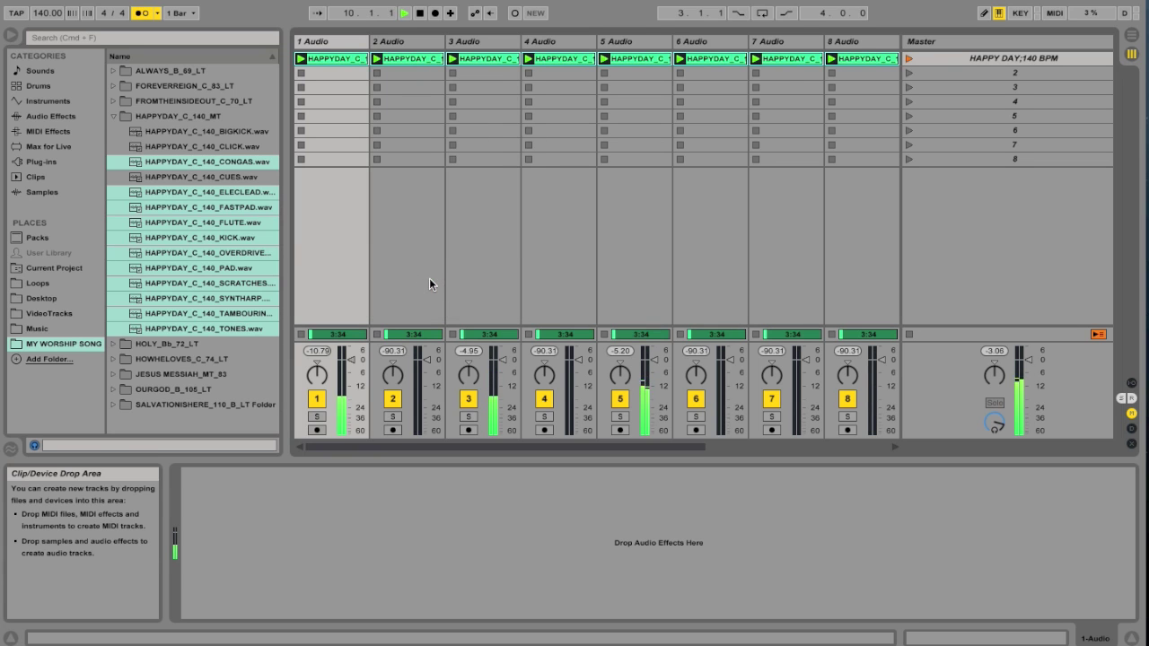
{"action": "scroll", "coordinate": [645, 114], "scroll_direction": "right", "scroll_amount": 5}
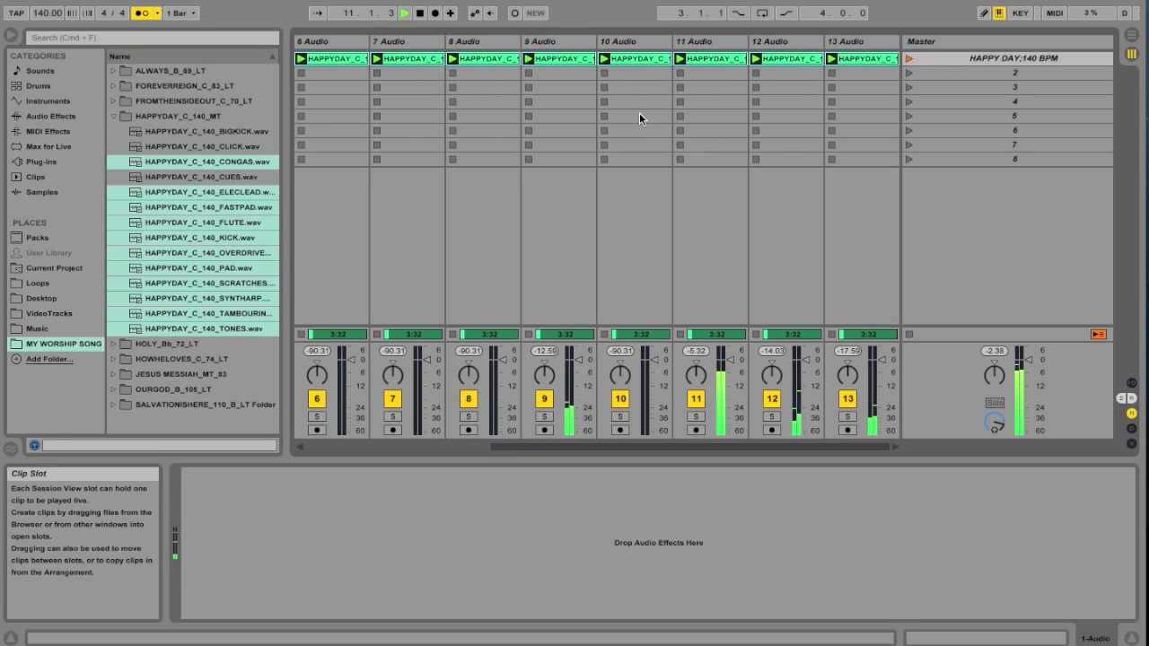
Mute track 4 Audio
{"action": "scroll", "coordinate": [639, 112], "scroll_direction": "left", "scroll_amount": 5}
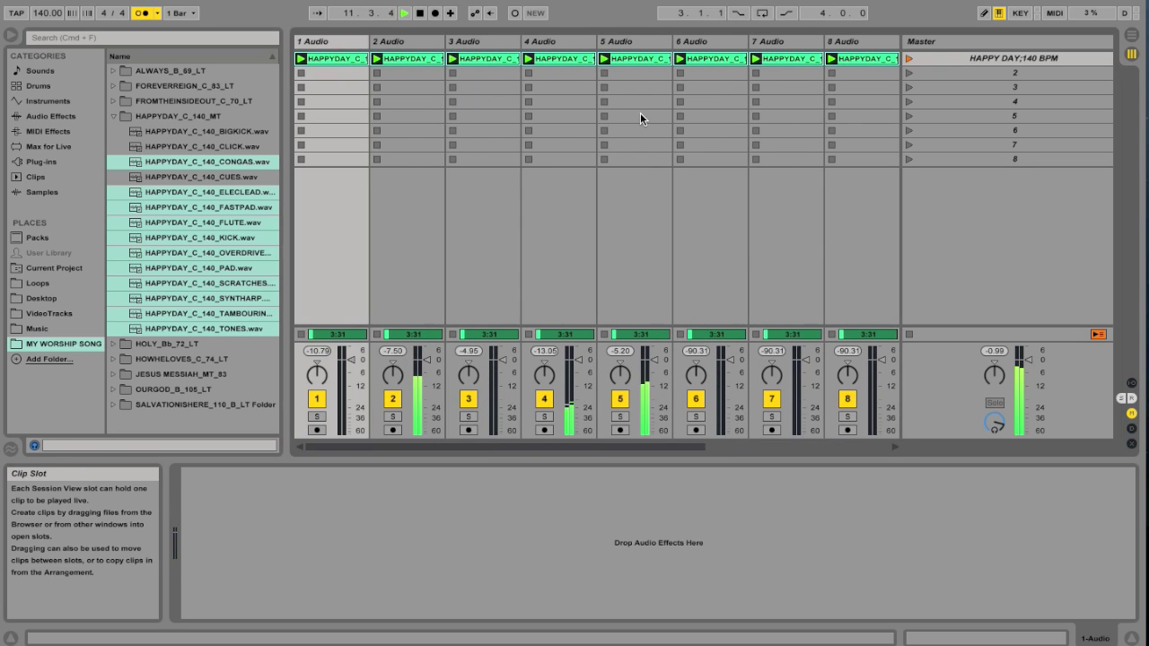
{"action": "left_click", "coordinate": [577, 101]}
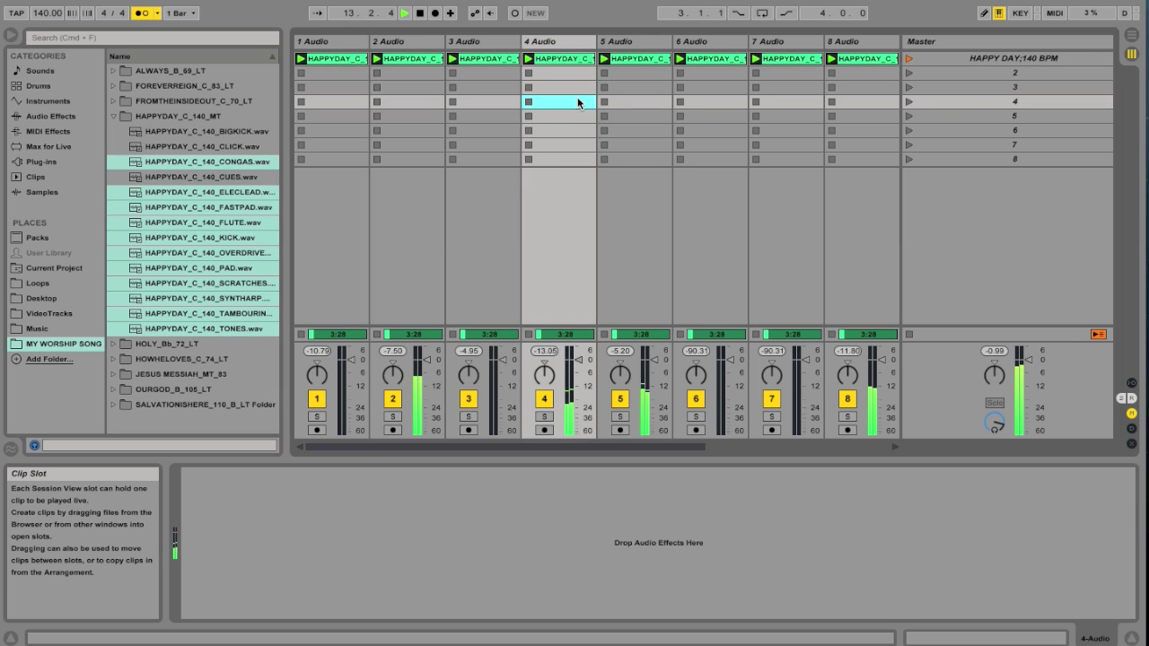
{"action": "left_click", "coordinate": [544, 398]}
Try muting and soloing tracks 2, 4, 5 and 6, leaving all tracks unmuted and unsoloed
{"action": "left_click", "coordinate": [619, 399]}
{"action": "left_click", "coordinate": [702, 402]}
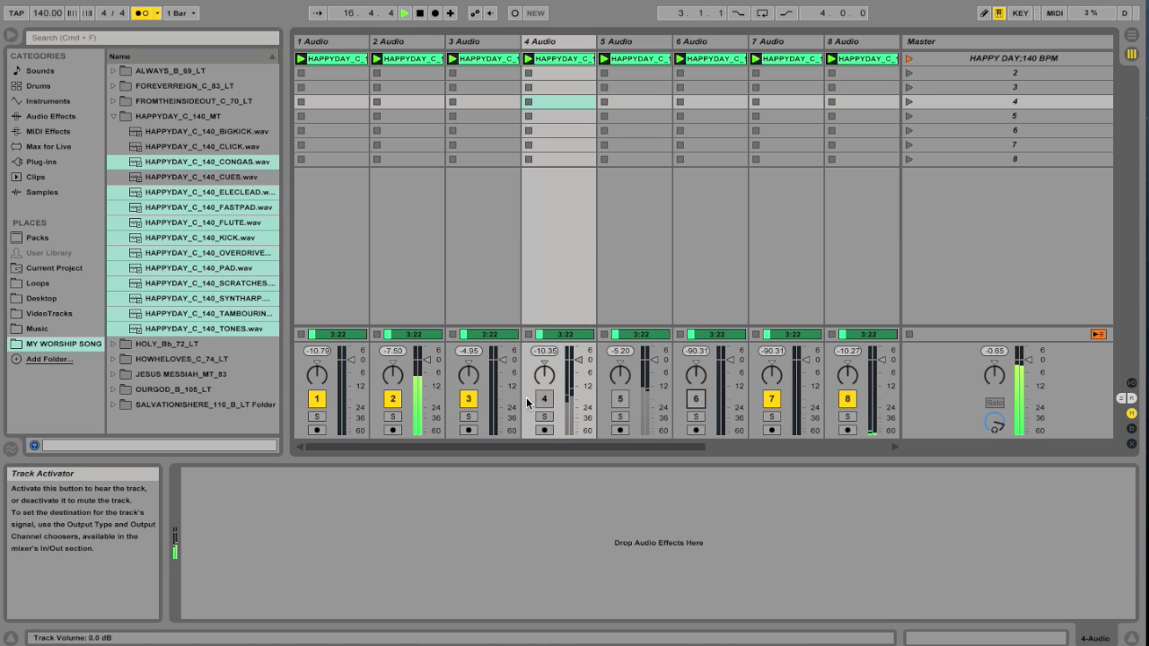
{"action": "left_click", "coordinate": [395, 401]}
{"action": "left_click", "coordinate": [395, 400]}
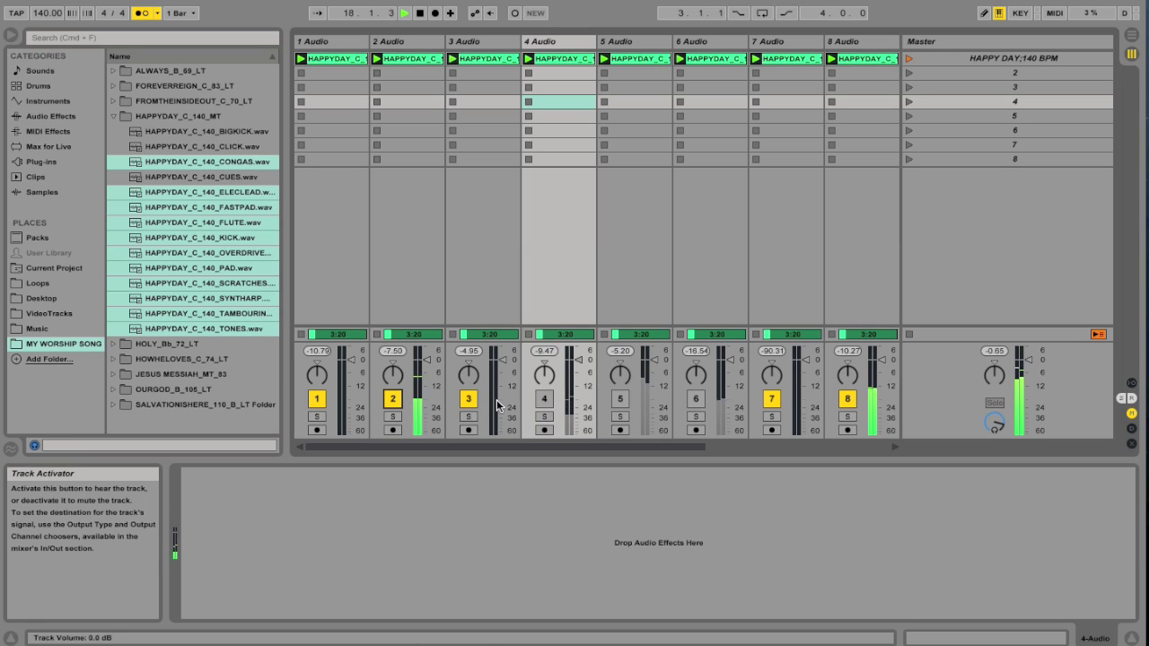
{"action": "left_click", "coordinate": [543, 399]}
{"action": "left_click", "coordinate": [619, 398]}
{"action": "left_click", "coordinate": [697, 400]}
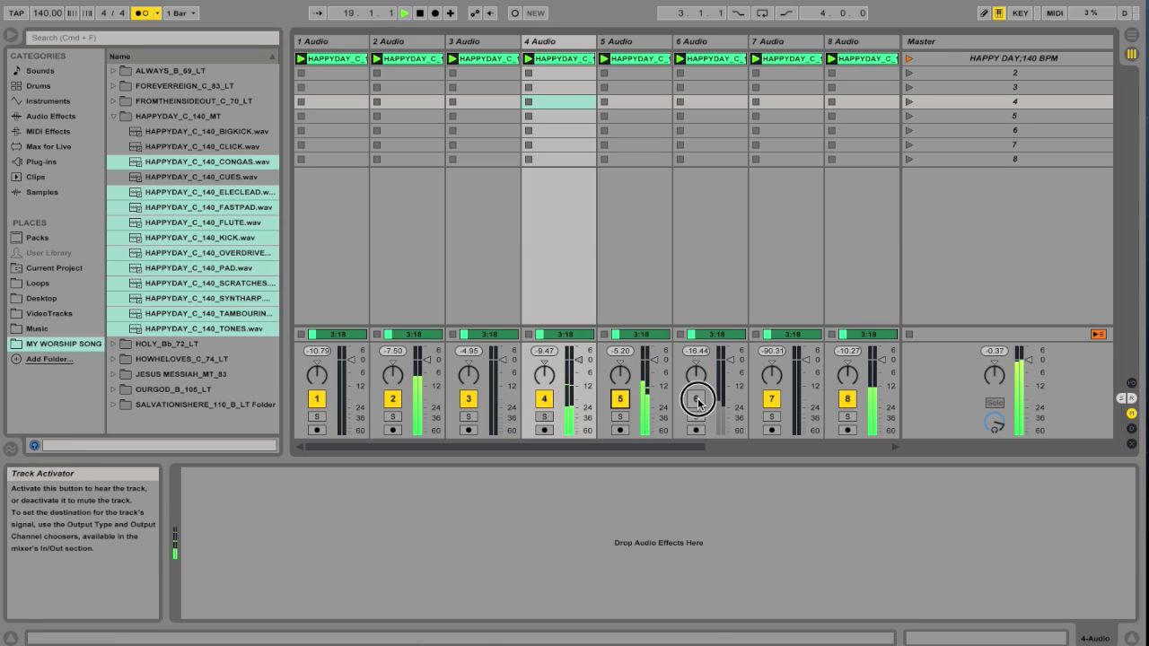
{"action": "left_click", "coordinate": [619, 417]}
{"action": "left_click", "coordinate": [544, 416]}
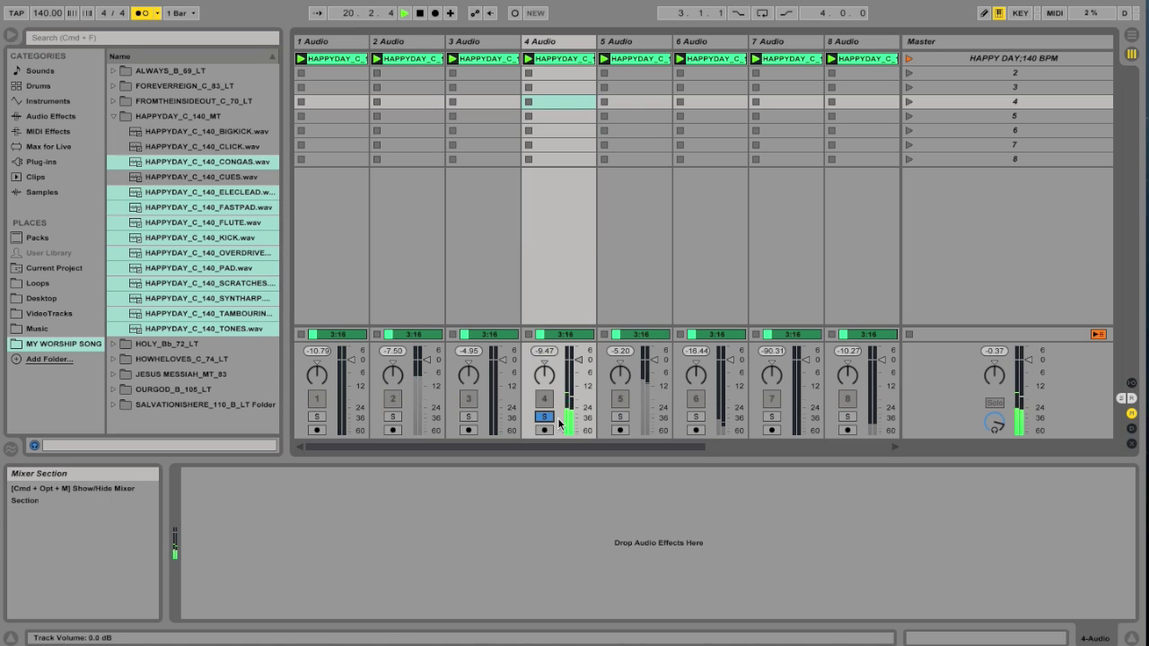
{"action": "left_click", "coordinate": [544, 417]}
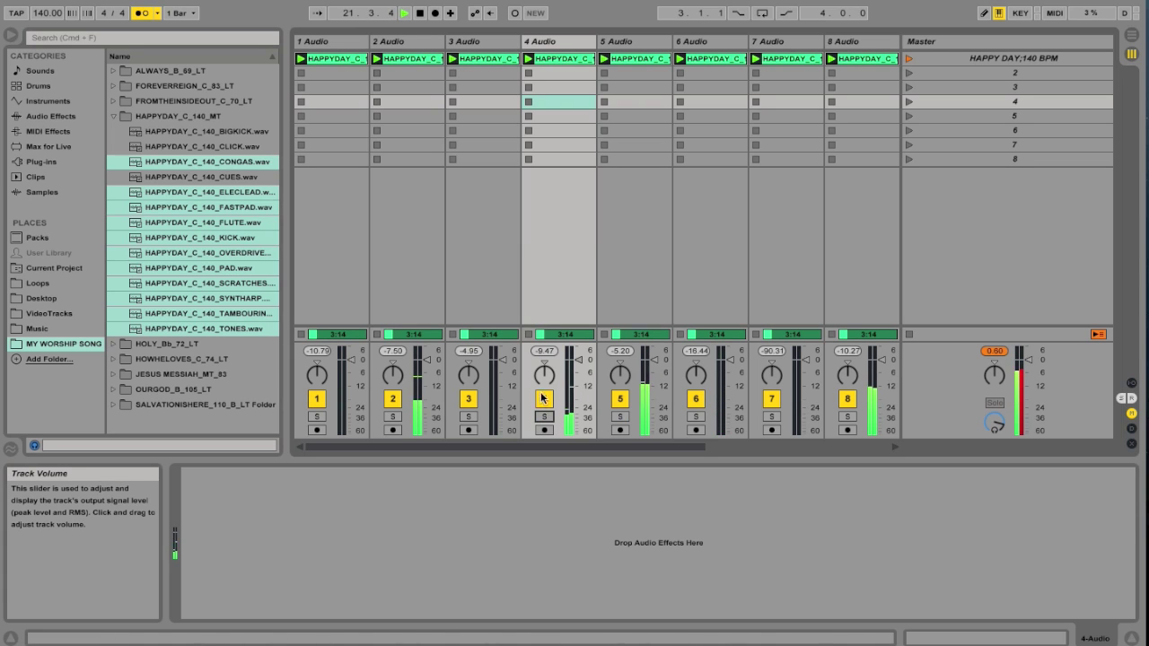
Lower tracks 5 and 8, pan track 5 right and 6 left, reset track 4 to 0 dB, and stop
{"action": "left_click_drag", "start_coordinate": [654, 360], "coordinate": [654, 392]}
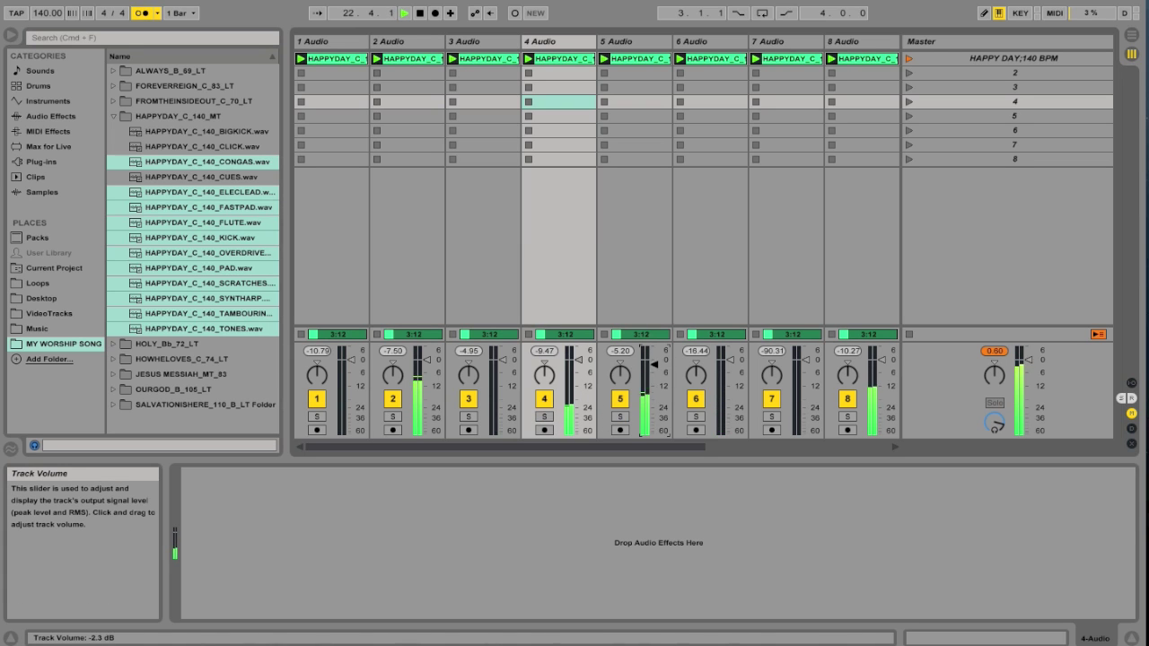
{"action": "left_click_drag", "start_coordinate": [881, 359], "coordinate": [881, 381]}
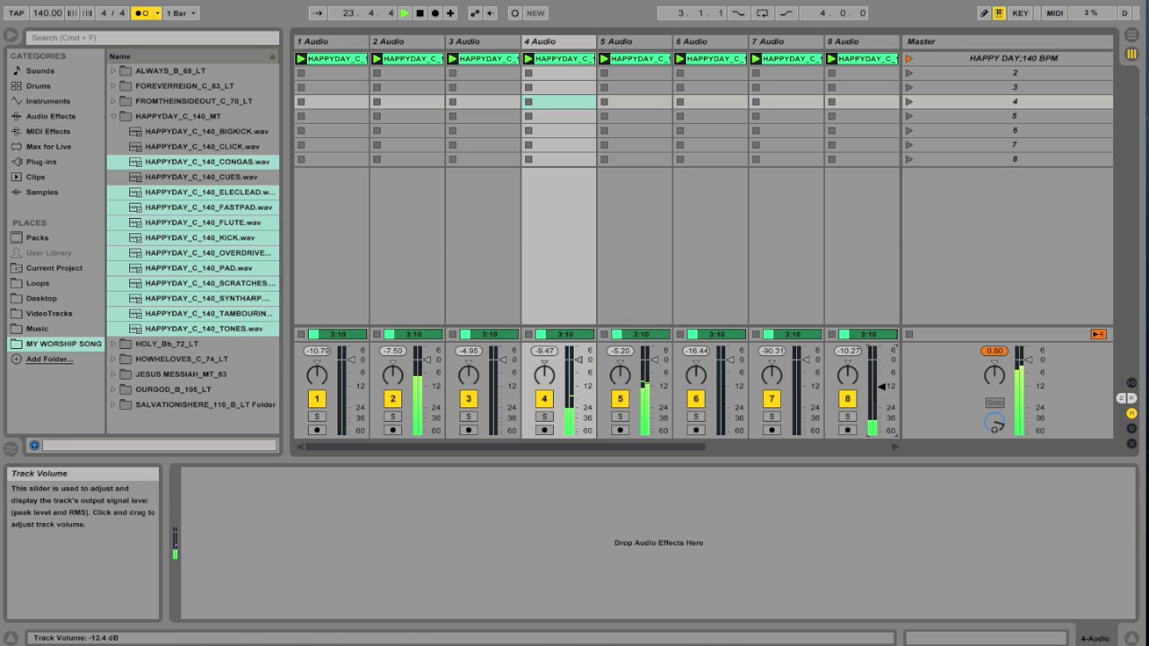
{"action": "left_click_drag", "start_coordinate": [582, 360], "coordinate": [623, 359]}
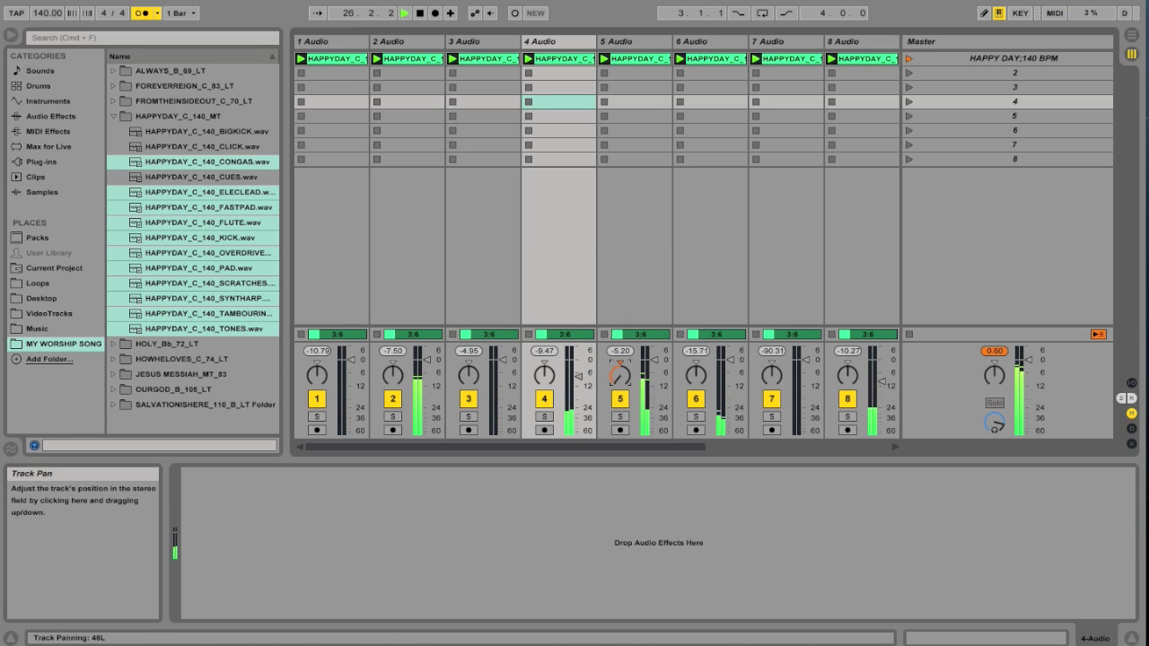
{"action": "left_click_drag", "start_coordinate": [544, 375], "coordinate": [544, 355]}
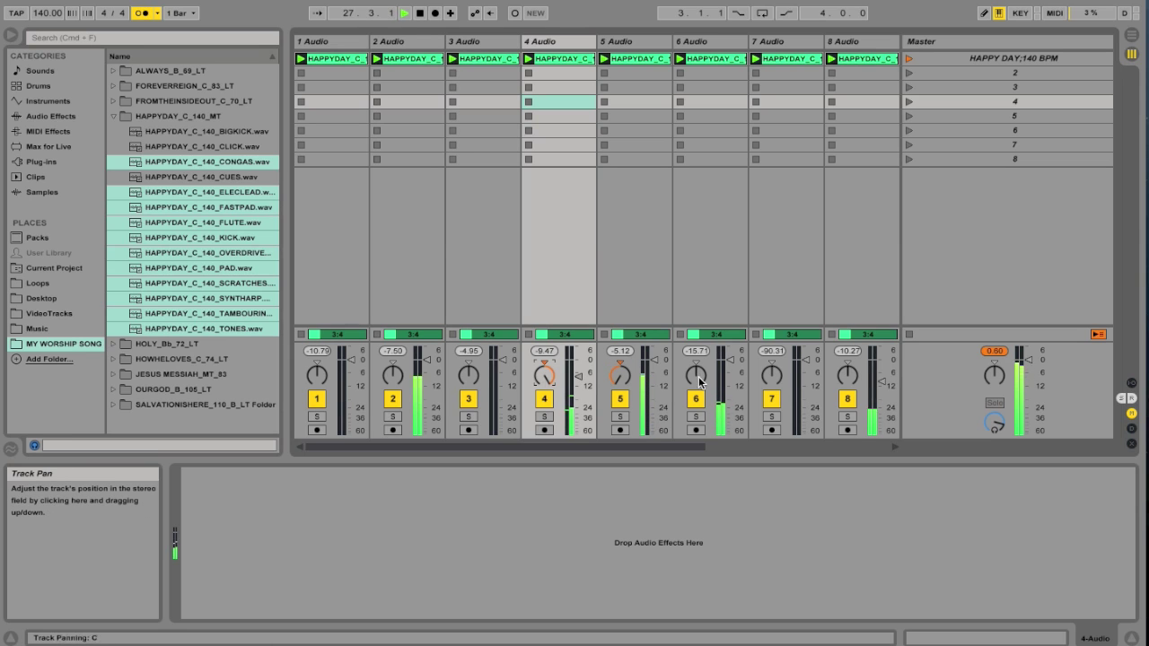
{"action": "left_click_drag", "start_coordinate": [696, 375], "coordinate": [696, 403]}
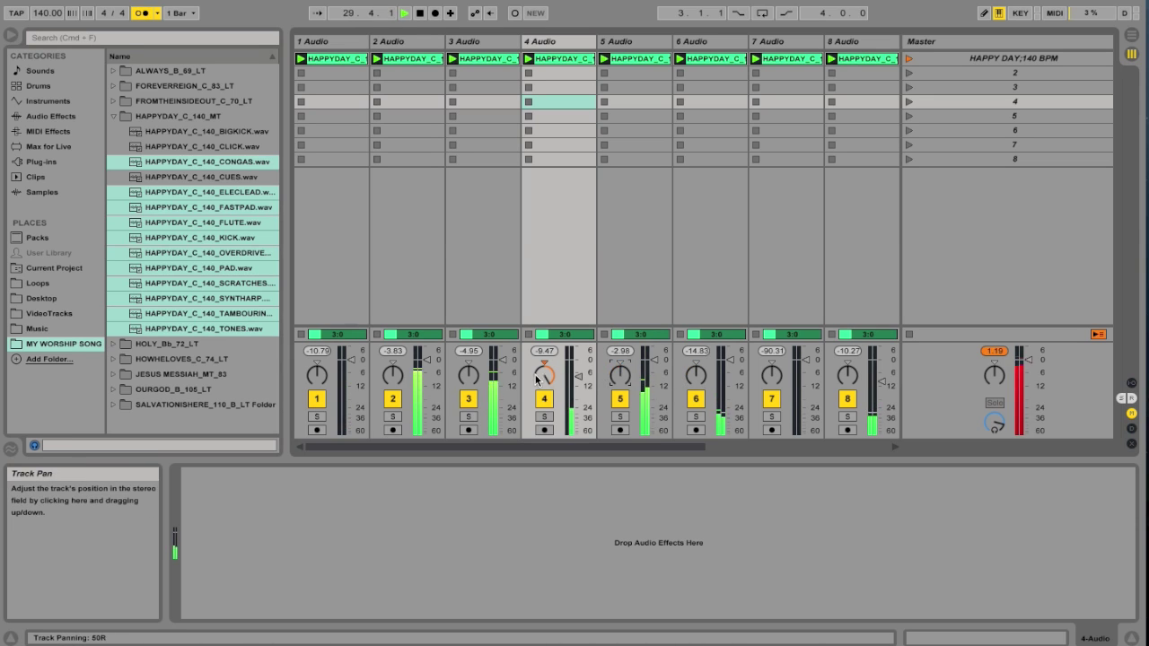
{"action": "left_click_drag", "start_coordinate": [580, 377], "coordinate": [580, 361]}
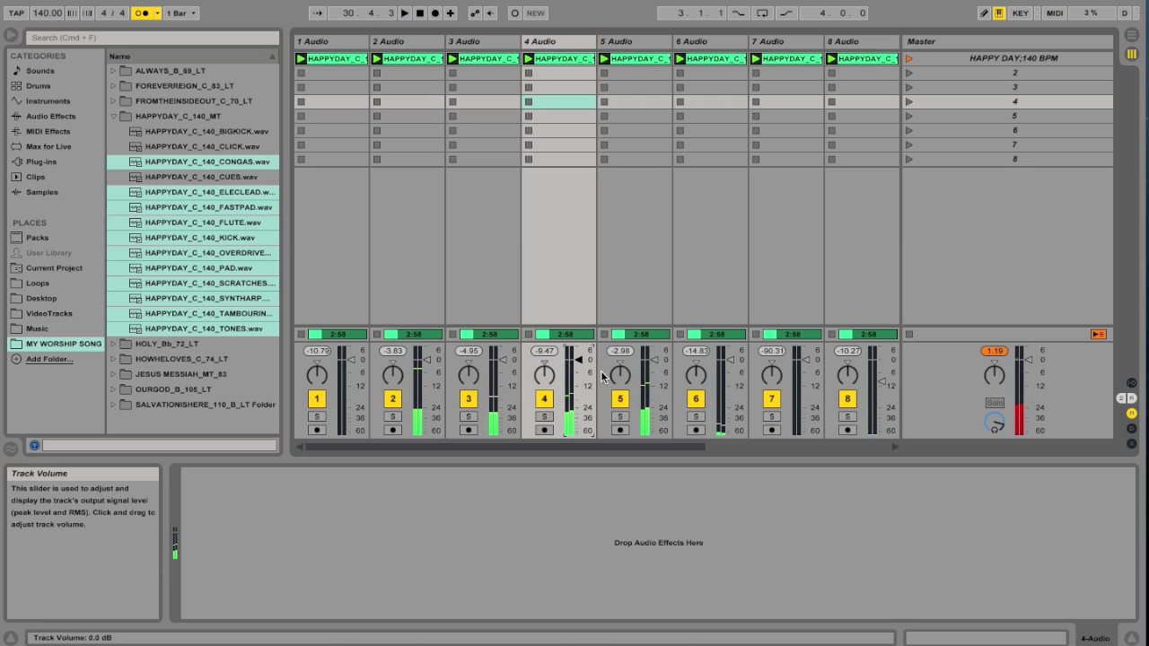
{"action": "key", "text": "space"}
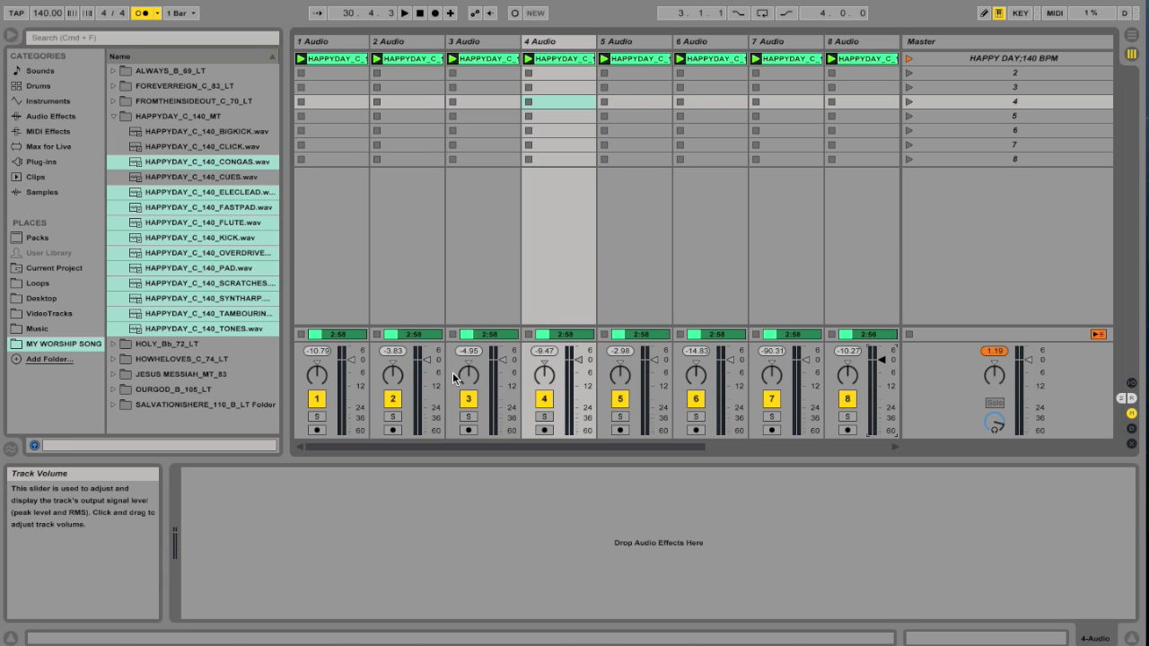
{"action": "scroll", "coordinate": [743, 401], "scroll_direction": "right", "scroll_amount": 5}
{"action": "scroll", "coordinate": [743, 401], "scroll_direction": "left", "scroll_amount": 5}
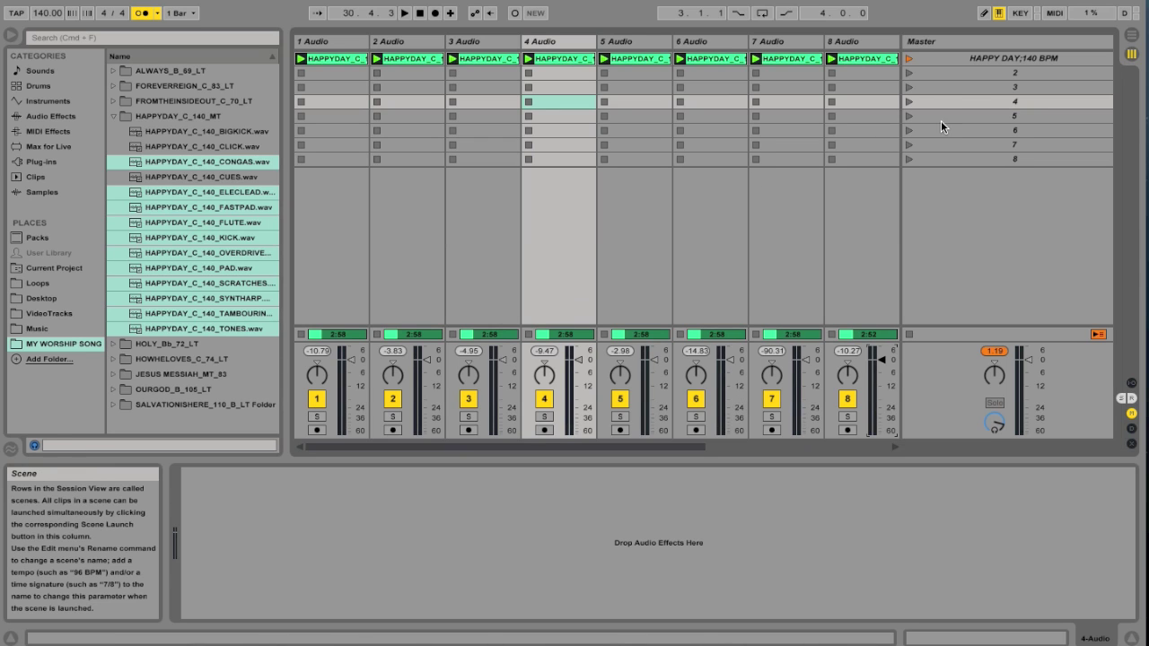
Select scene rows 2–7 and settle track 5's volume at about -2.6 dB
{"action": "left_click", "coordinate": [953, 73]}
{"action": "left_click", "coordinate": [947, 88]}
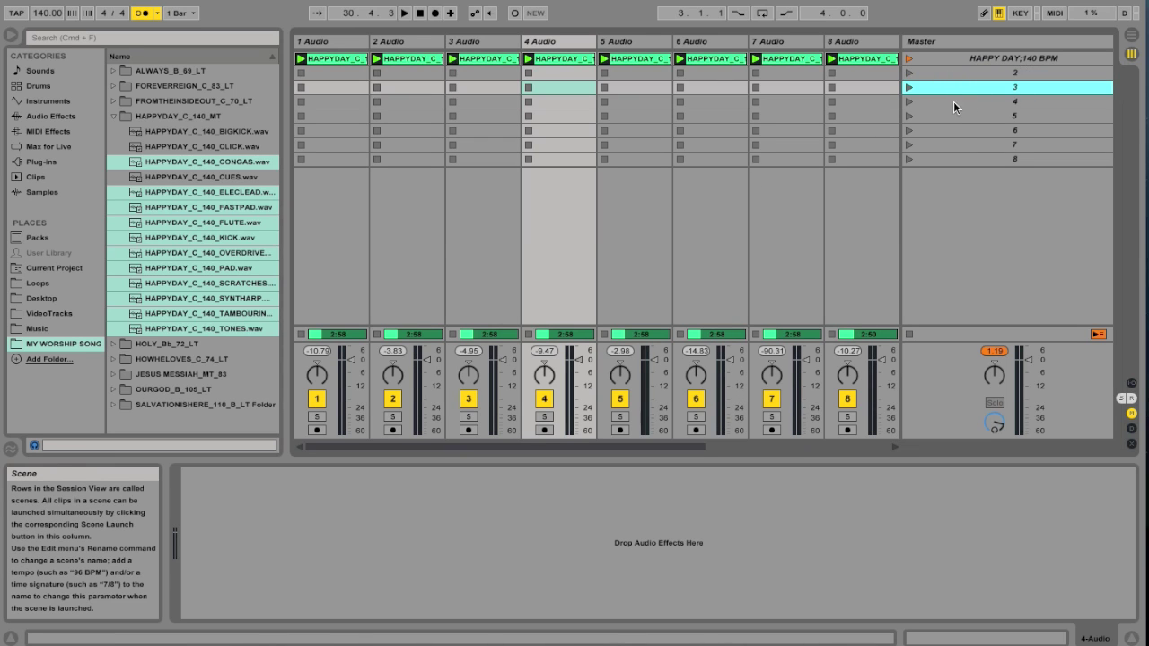
{"action": "left_click", "coordinate": [954, 103]}
{"action": "left_click", "coordinate": [954, 114]}
{"action": "left_click", "coordinate": [955, 132]}
{"action": "left_click", "coordinate": [955, 145]}
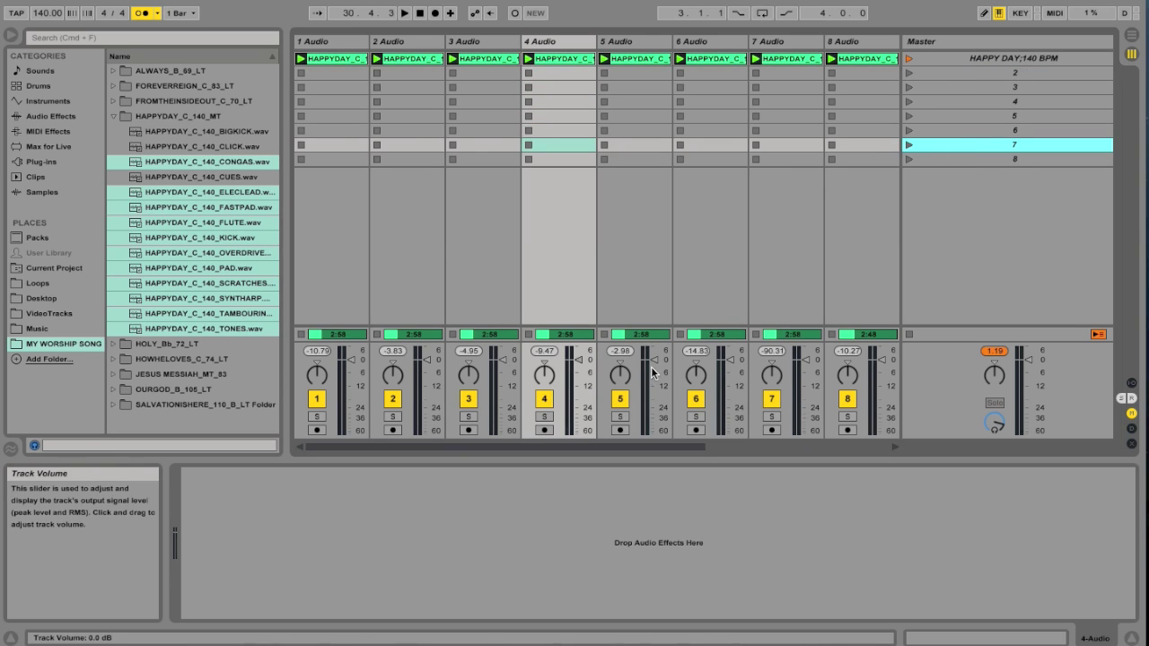
{"action": "left_click_drag", "start_coordinate": [666, 360], "coordinate": [665, 388]}
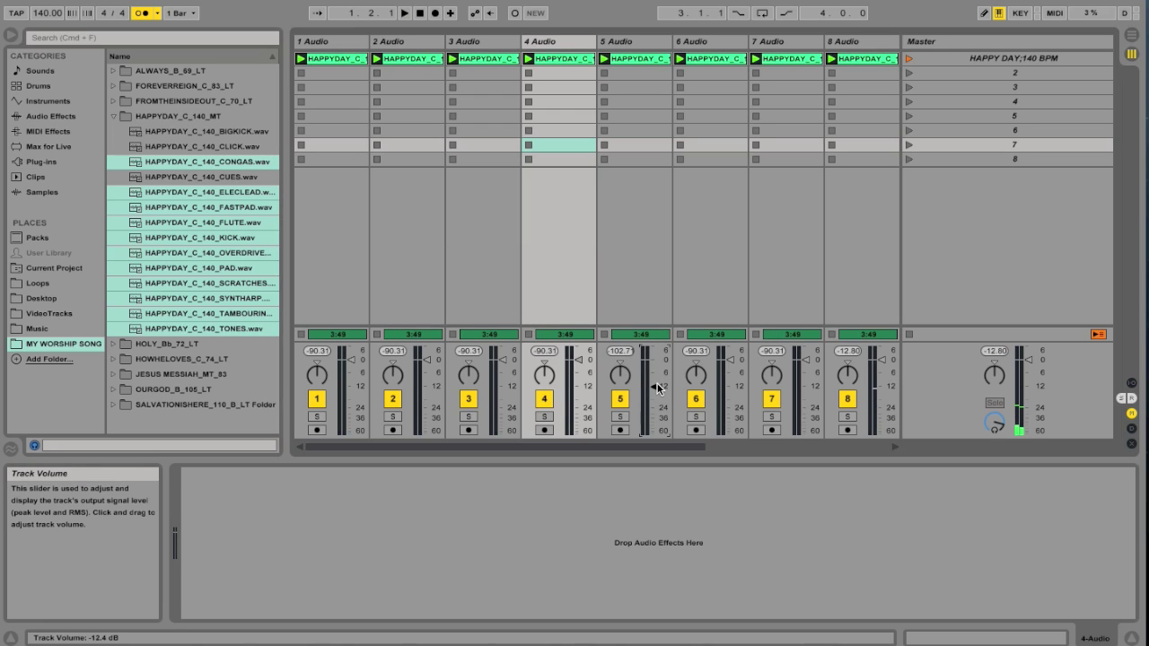
{"action": "mouse_move", "coordinate": [666, 388]}
{"action": "left_mouse_down"}
{"action": "mouse_move", "coordinate": [666, 365]}
{"action": "mouse_move", "coordinate": [666, 399]}
{"action": "mouse_move", "coordinate": [666, 365]}
{"action": "mouse_move", "coordinate": [666, 375]}
{"action": "left_mouse_up"}
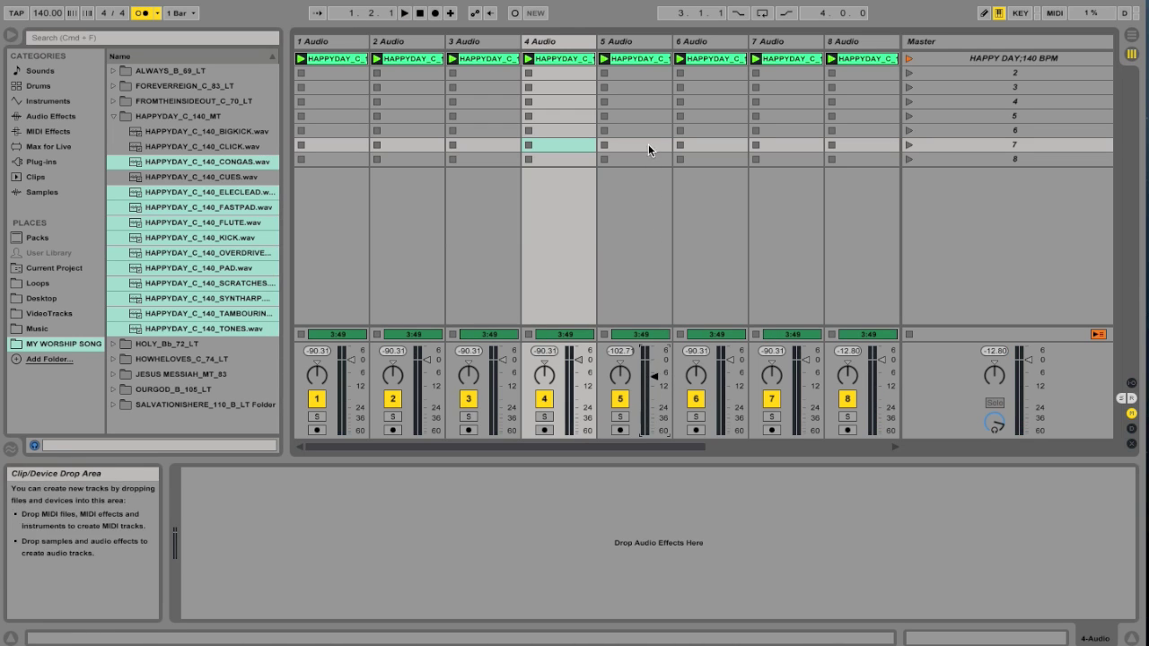
Step down through track 5's empty clip slots and back up to scene 3
{"action": "left_click", "coordinate": [638, 76]}
{"action": "left_click", "coordinate": [639, 87]}
{"action": "left_click", "coordinate": [640, 101]}
{"action": "left_click", "coordinate": [639, 115]}
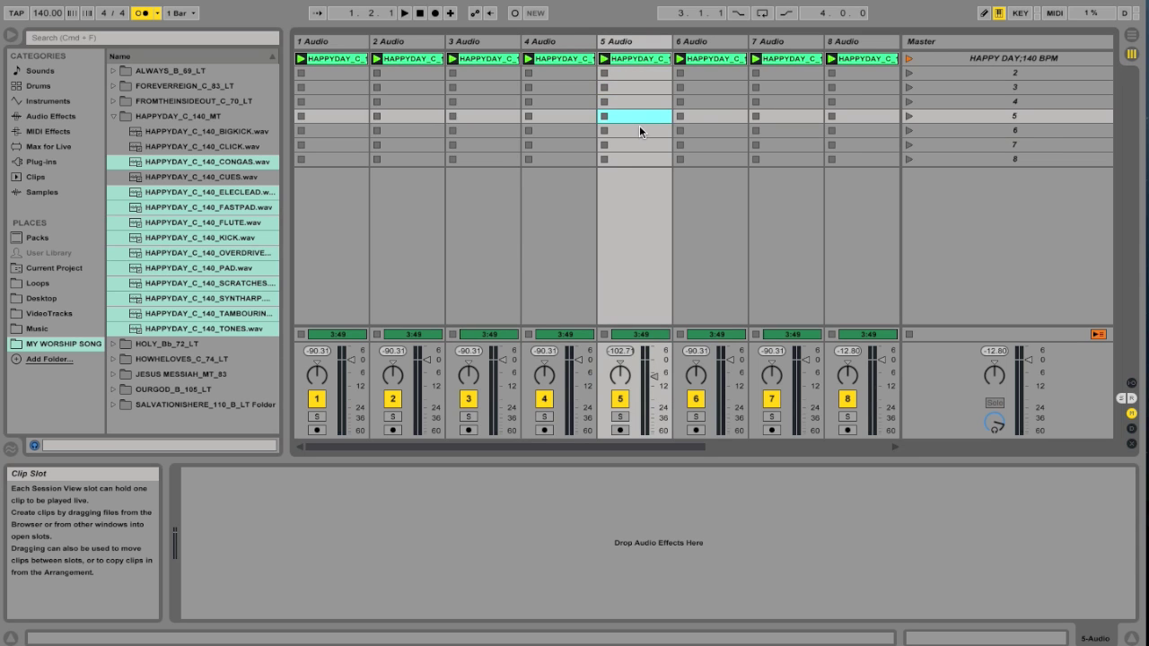
{"action": "left_click", "coordinate": [639, 130]}
{"action": "left_click", "coordinate": [639, 144]}
{"action": "left_click", "coordinate": [639, 159]}
{"action": "left_click", "coordinate": [639, 144]}
{"action": "left_click", "coordinate": [637, 130]}
{"action": "left_click", "coordinate": [637, 116]}
{"action": "left_click", "coordinate": [637, 102]}
{"action": "left_click", "coordinate": [636, 87]}
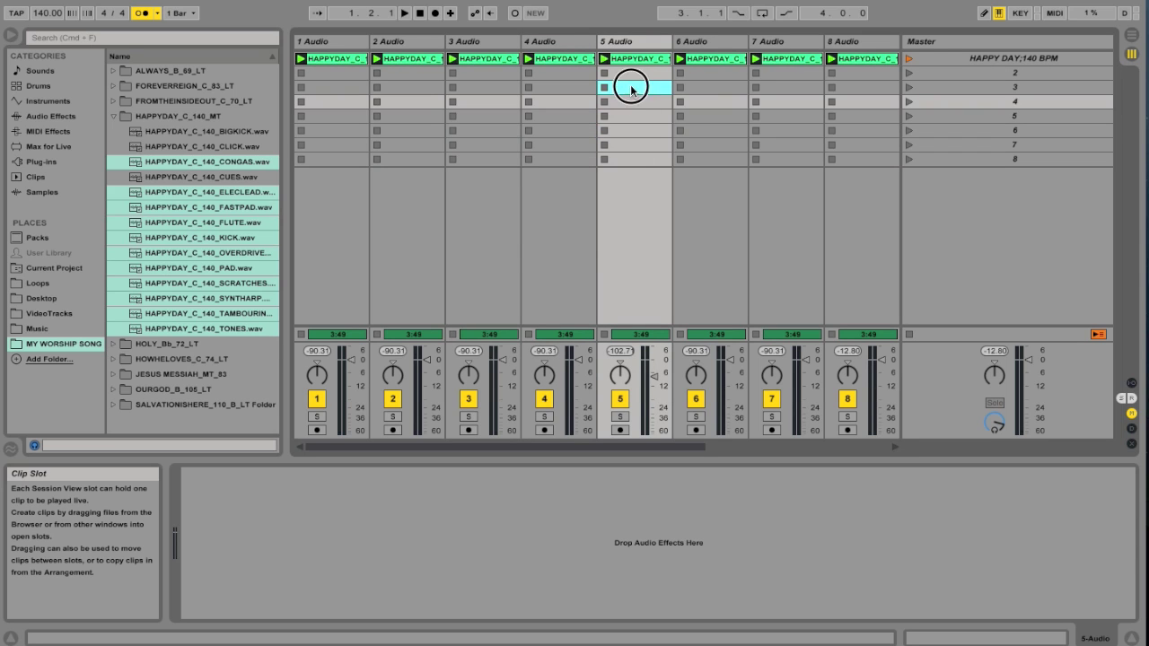
{"action": "scroll", "coordinate": [635, 97], "scroll_direction": "right", "scroll_amount": 5}
{"action": "scroll", "coordinate": [635, 98], "scroll_direction": "left", "scroll_amount": 3}
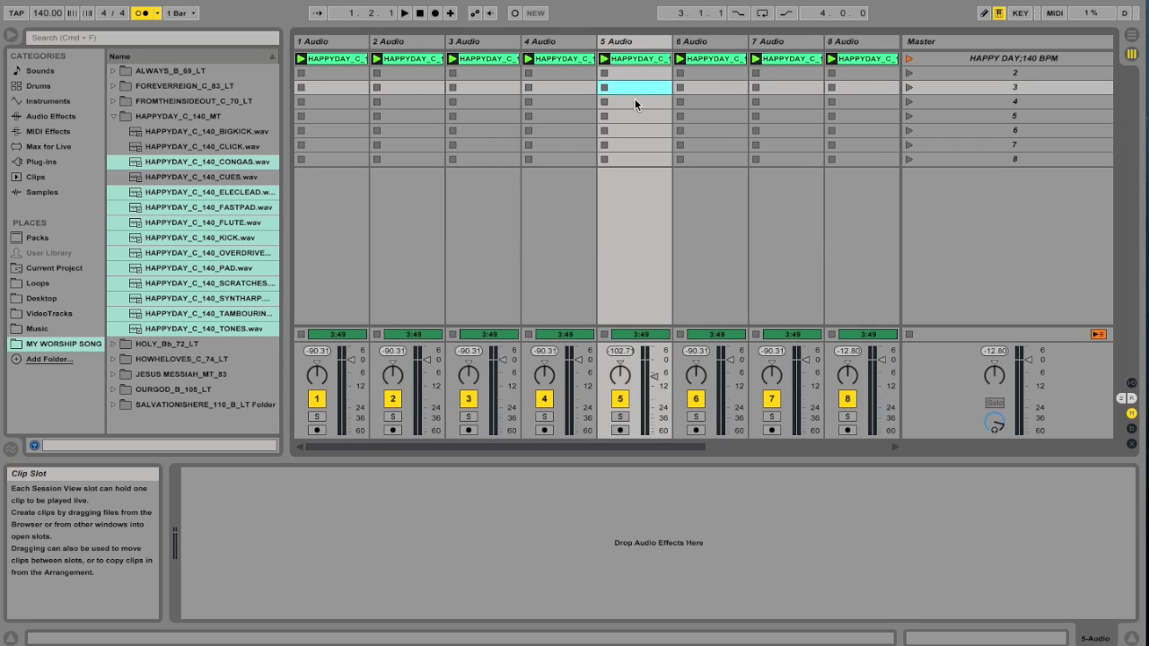
Raise track 6's flute clip gain to 3.19 dB and relaunch the HAPPY DAY;140 BPM scene
{"action": "left_click", "coordinate": [720, 59]}
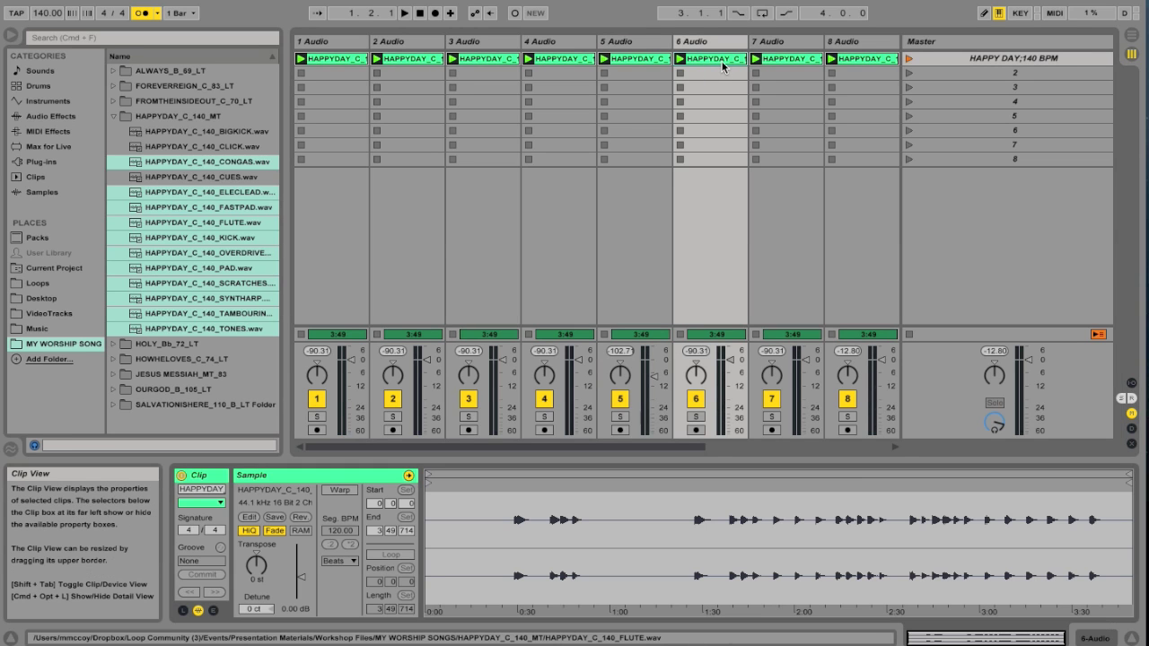
{"action": "key", "text": "Down"}
{"action": "key", "text": "Up"}
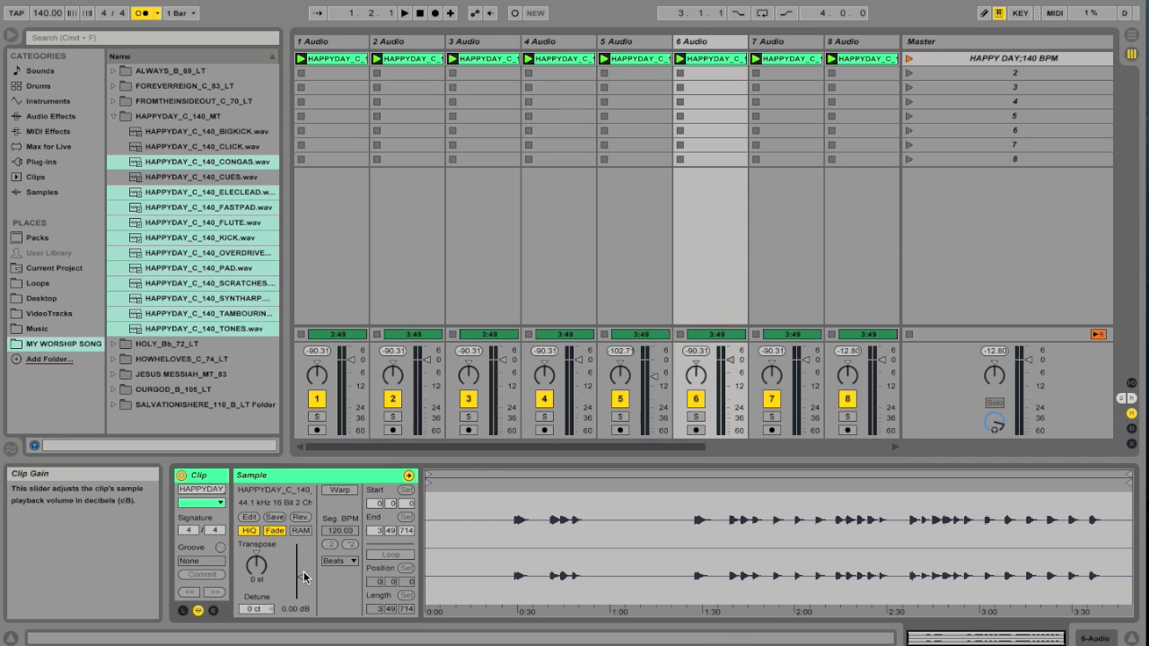
{"action": "left_click_drag", "start_coordinate": [301, 575], "coordinate": [300, 572]}
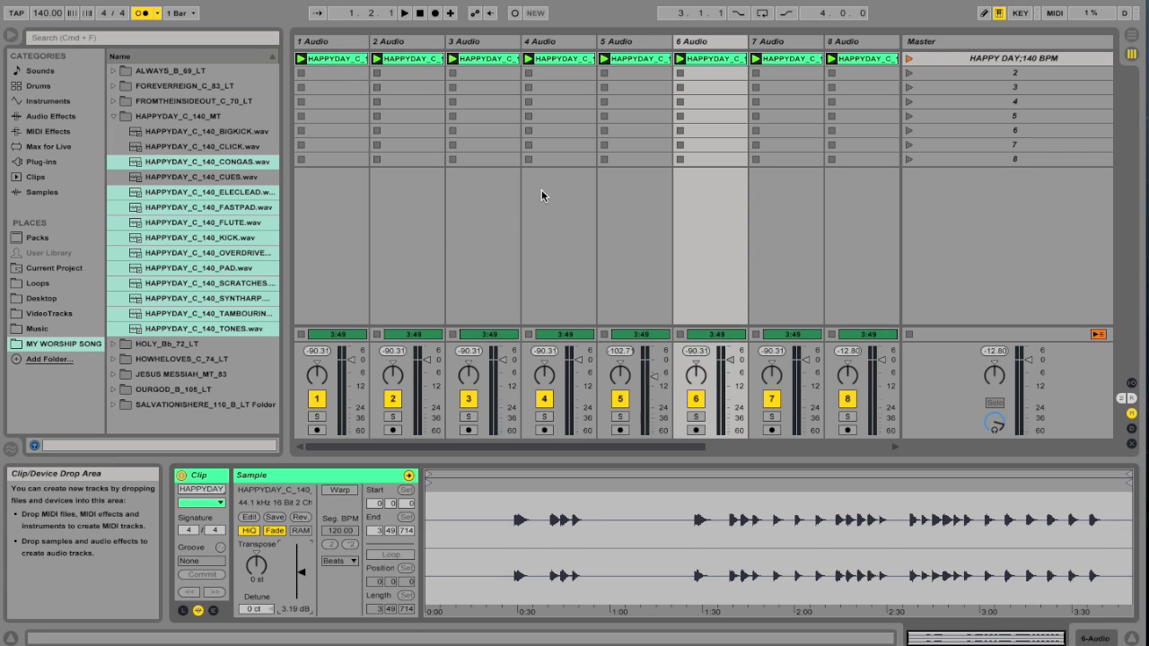
{"action": "left_click", "coordinate": [910, 57]}
Solo track 9 and lower its clip gain slightly
{"action": "scroll", "coordinate": [718, 112], "scroll_direction": "right", "scroll_amount": 5}
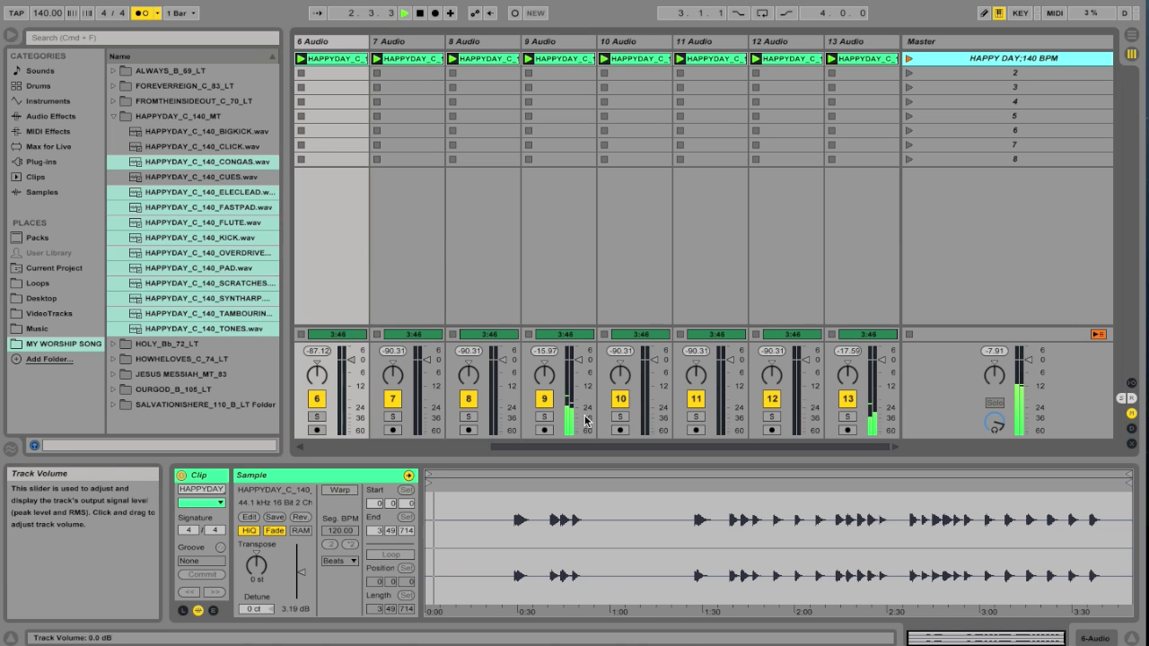
{"action": "left_click", "coordinate": [544, 417]}
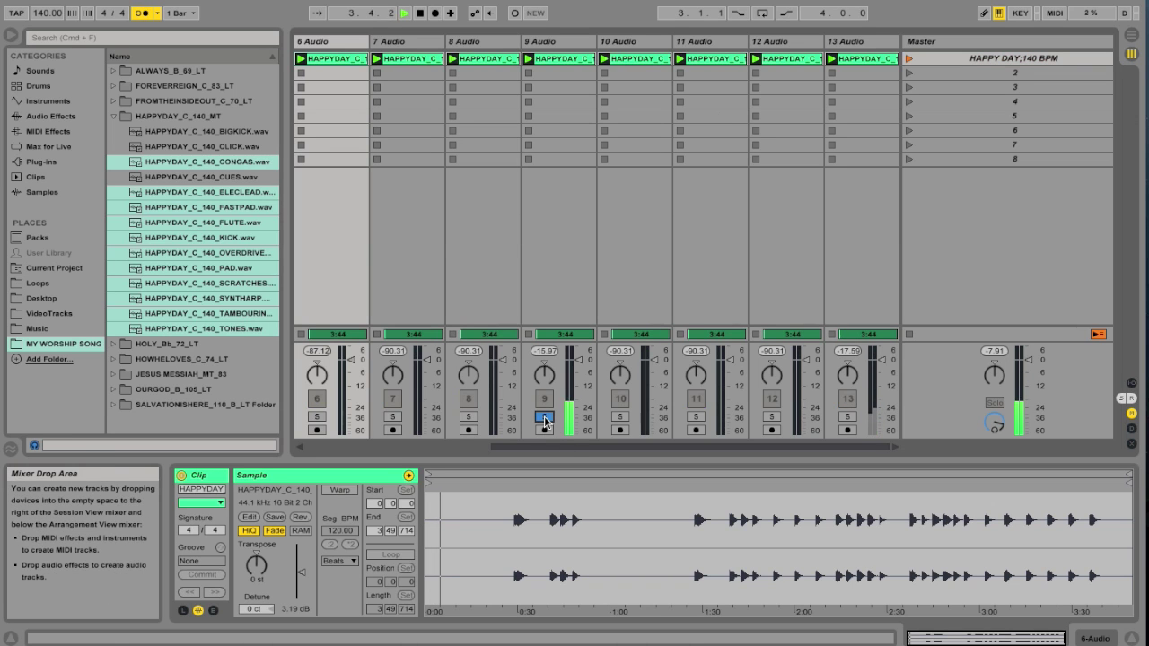
{"action": "left_click", "coordinate": [564, 59]}
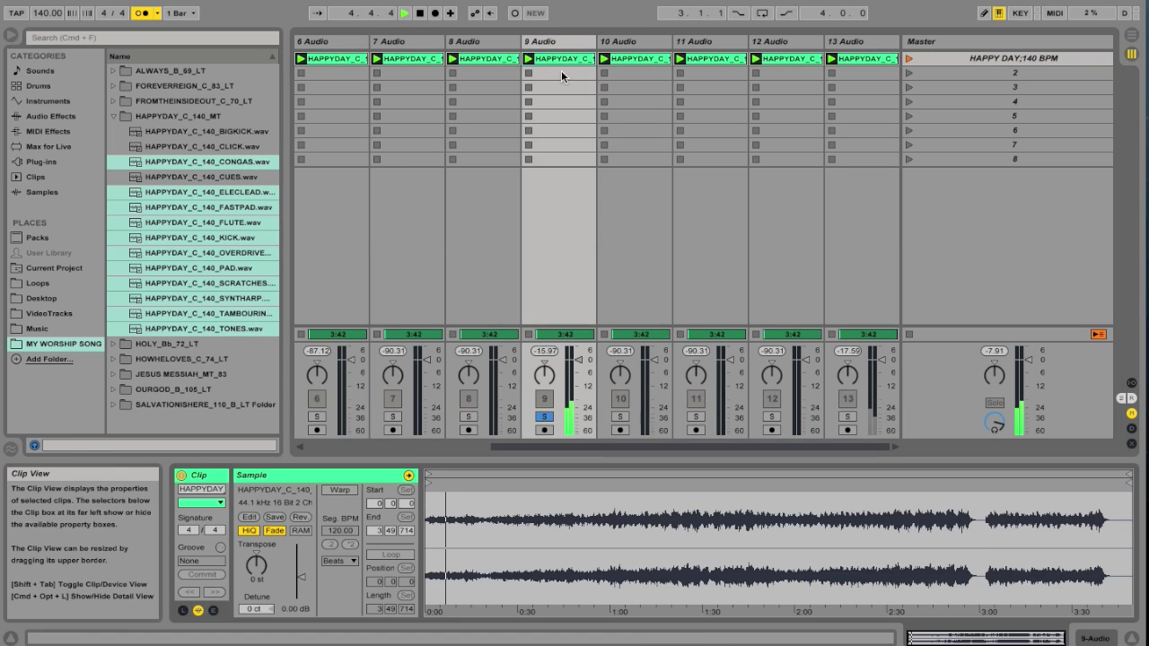
{"action": "left_click_drag", "start_coordinate": [300, 575], "coordinate": [300, 585]}
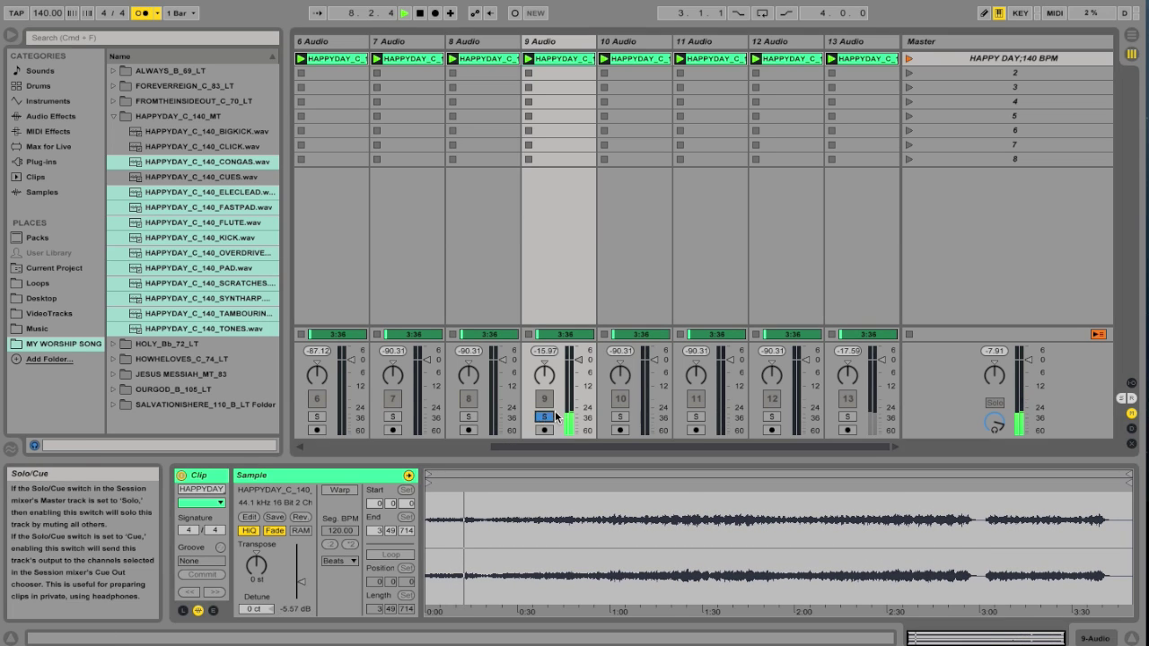
Set track 13's HAPPYDAY clip gain to 5.25 dB, moving the solo to track 11
{"action": "left_click", "coordinate": [847, 416]}
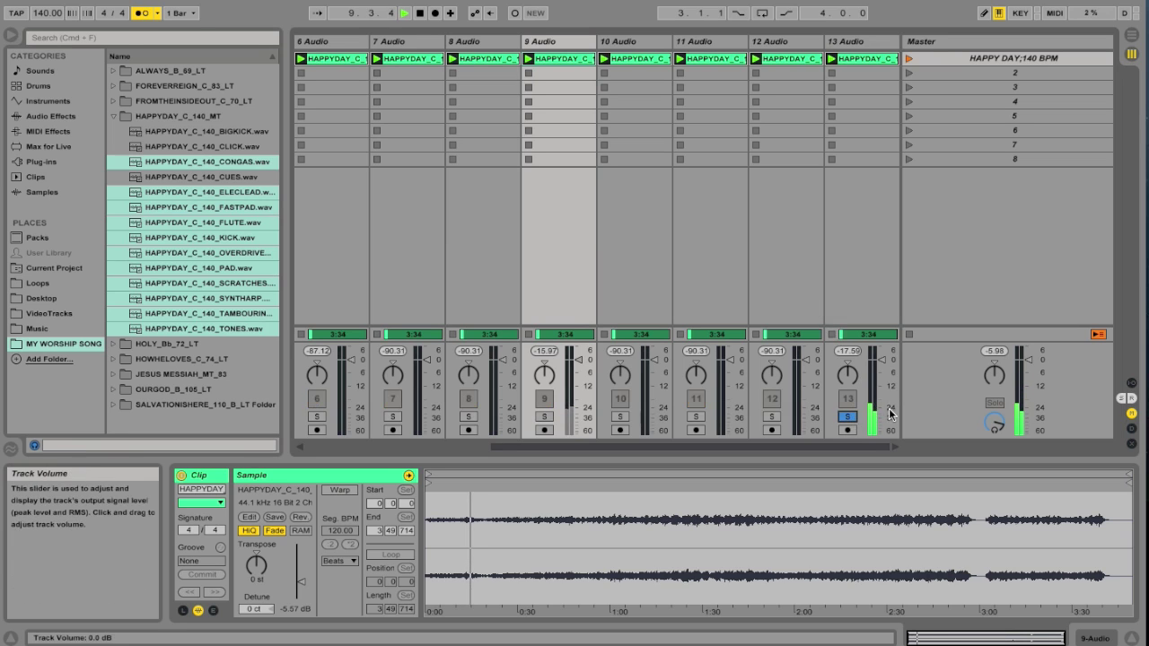
{"action": "left_click", "coordinate": [848, 61]}
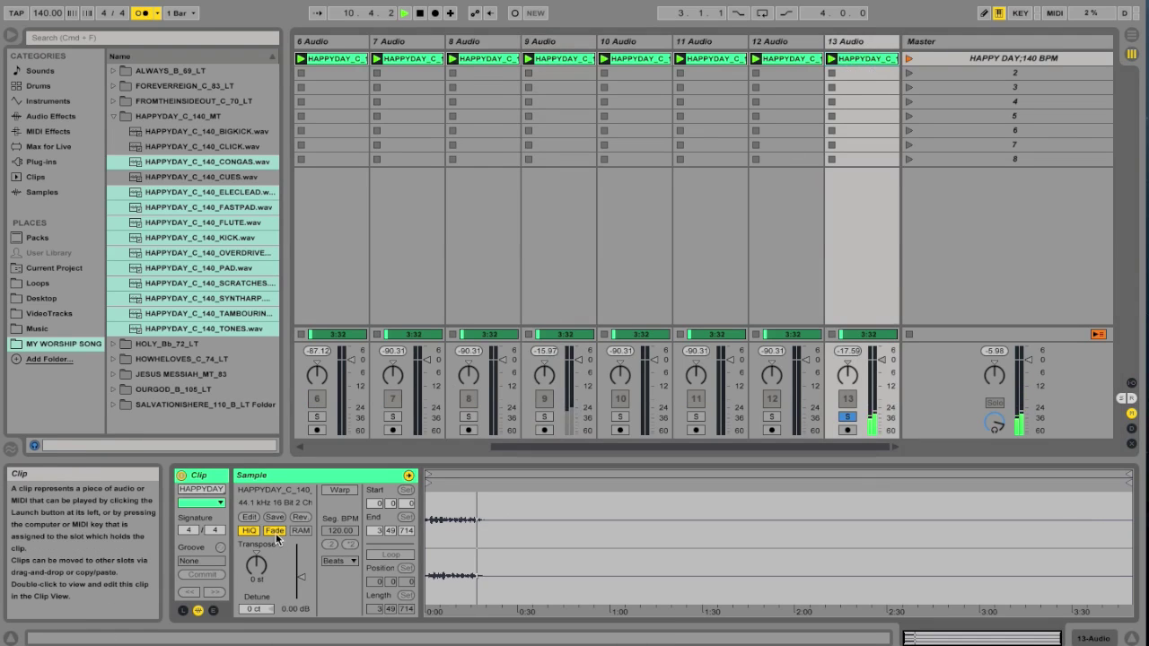
{"action": "left_click_drag", "start_coordinate": [301, 577], "coordinate": [300, 567]}
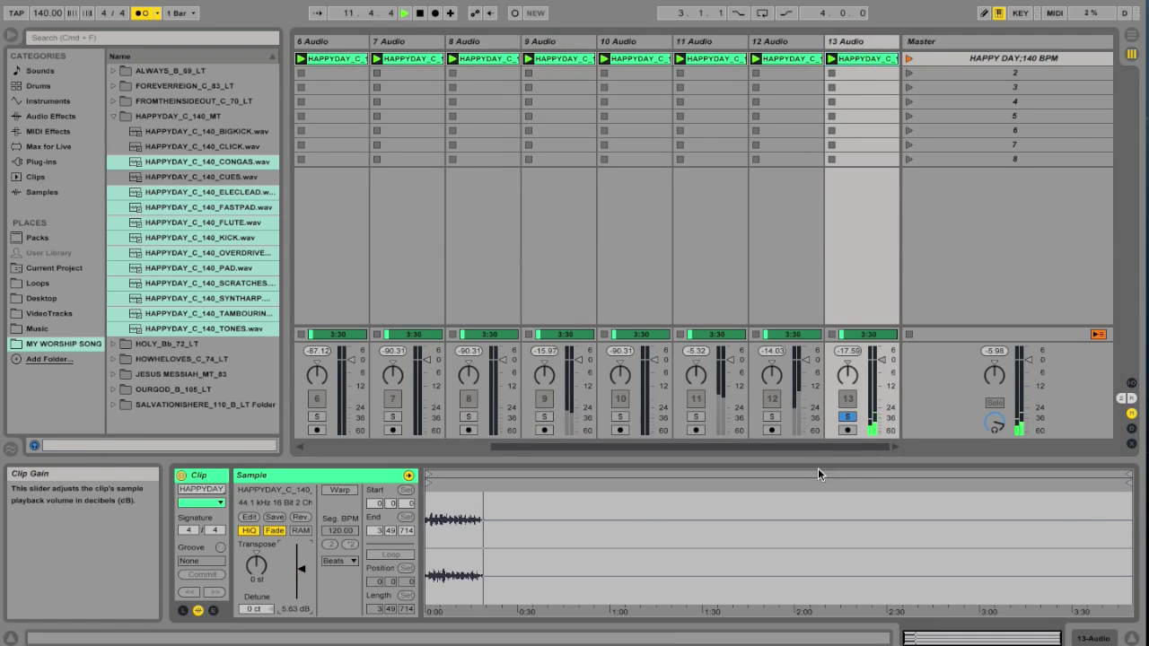
{"action": "left_click", "coordinate": [847, 417]}
{"action": "left_click", "coordinate": [696, 416]}
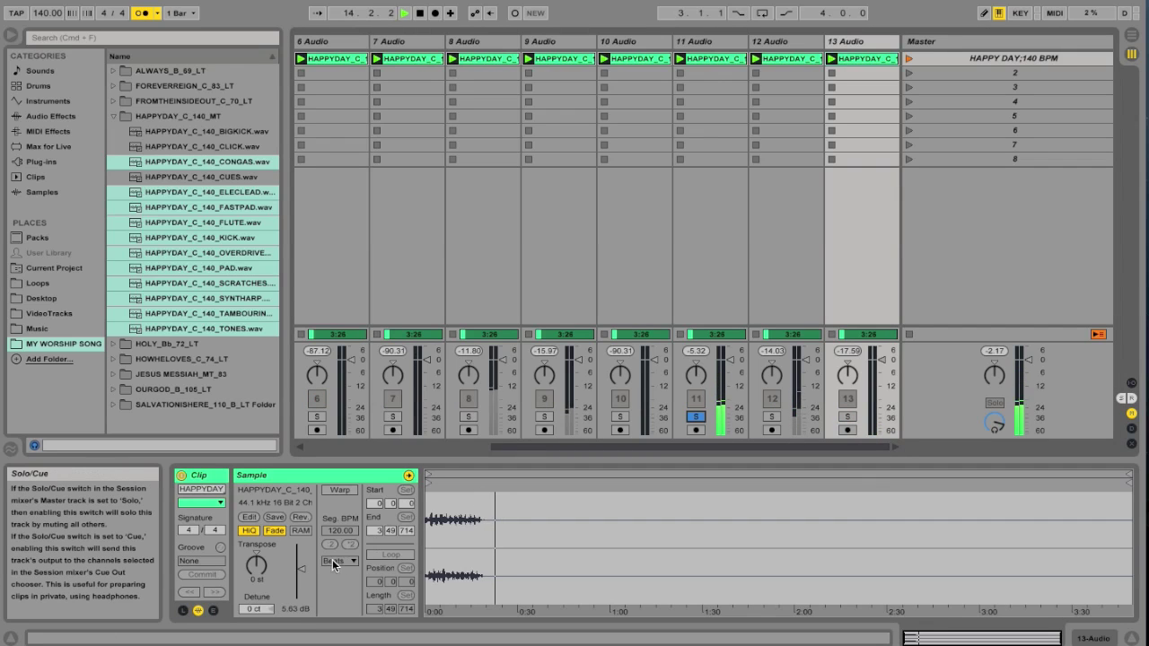
{"action": "left_click_drag", "start_coordinate": [306, 566], "coordinate": [306, 568]}
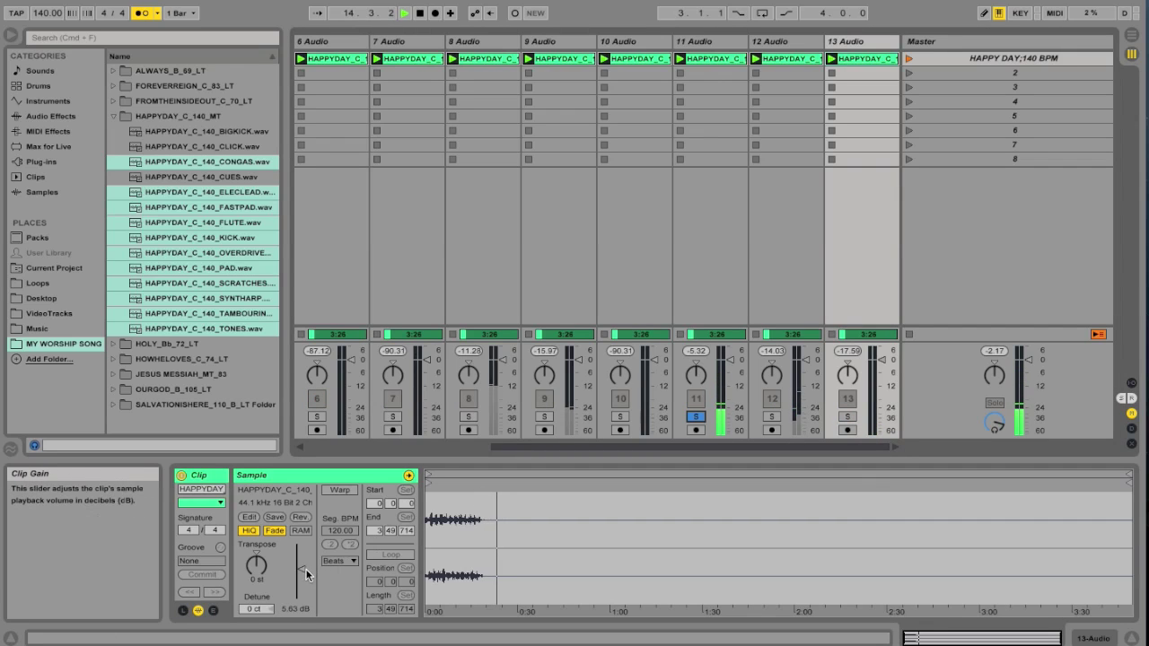
Toggle track 11's solo and activator, ending with track 11 soloed
{"action": "left_click", "coordinate": [696, 417]}
{"action": "left_click", "coordinate": [696, 400]}
{"action": "left_click", "coordinate": [696, 400]}
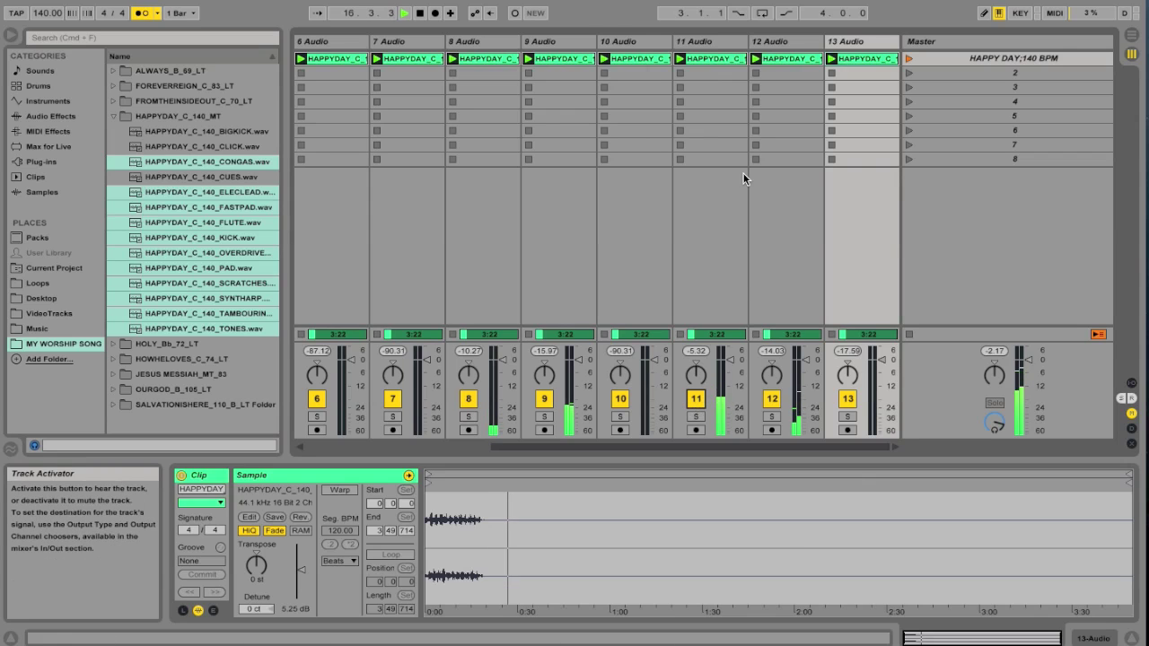
{"action": "left_click", "coordinate": [696, 416]}
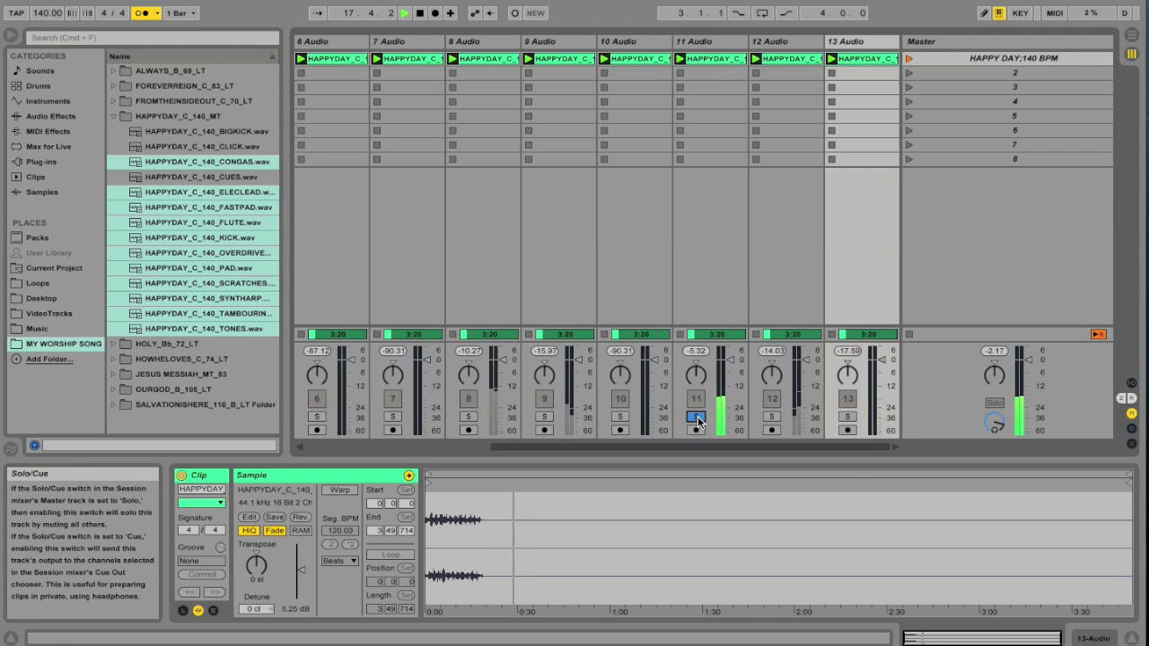
Unsolo track 11, deactivate its HAPPYDAY clip, and clear the clip selection
{"action": "left_click", "coordinate": [696, 417]}
{"action": "left_click", "coordinate": [723, 59]}
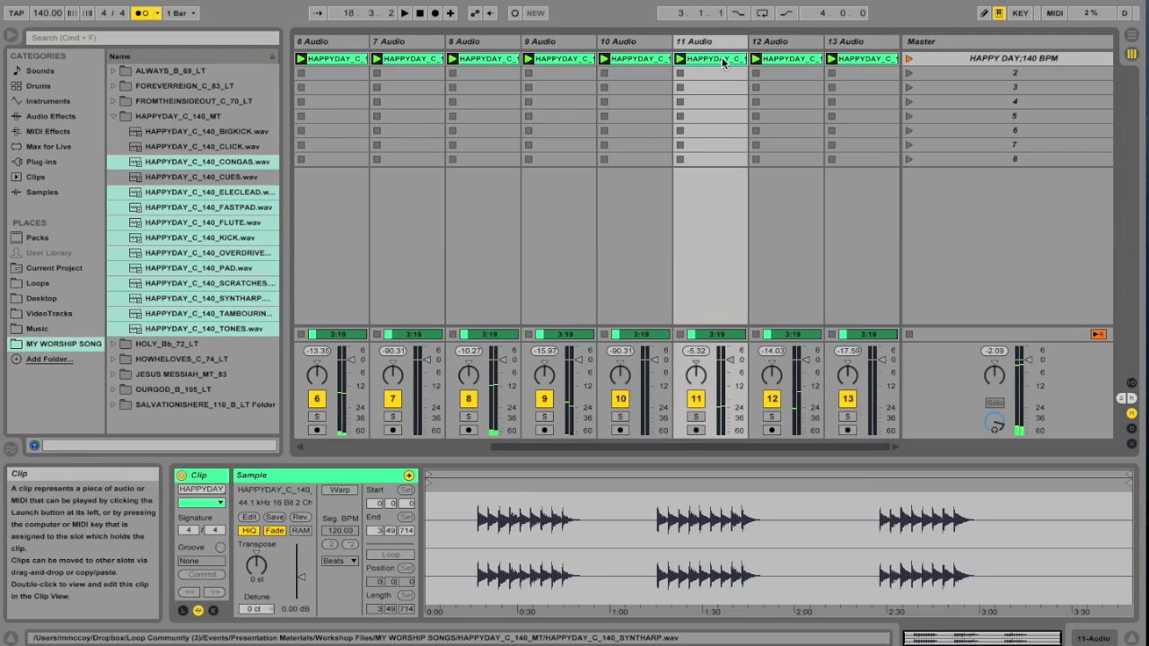
{"action": "right_click", "coordinate": [723, 59]}
{"action": "left_click", "coordinate": [768, 171]}
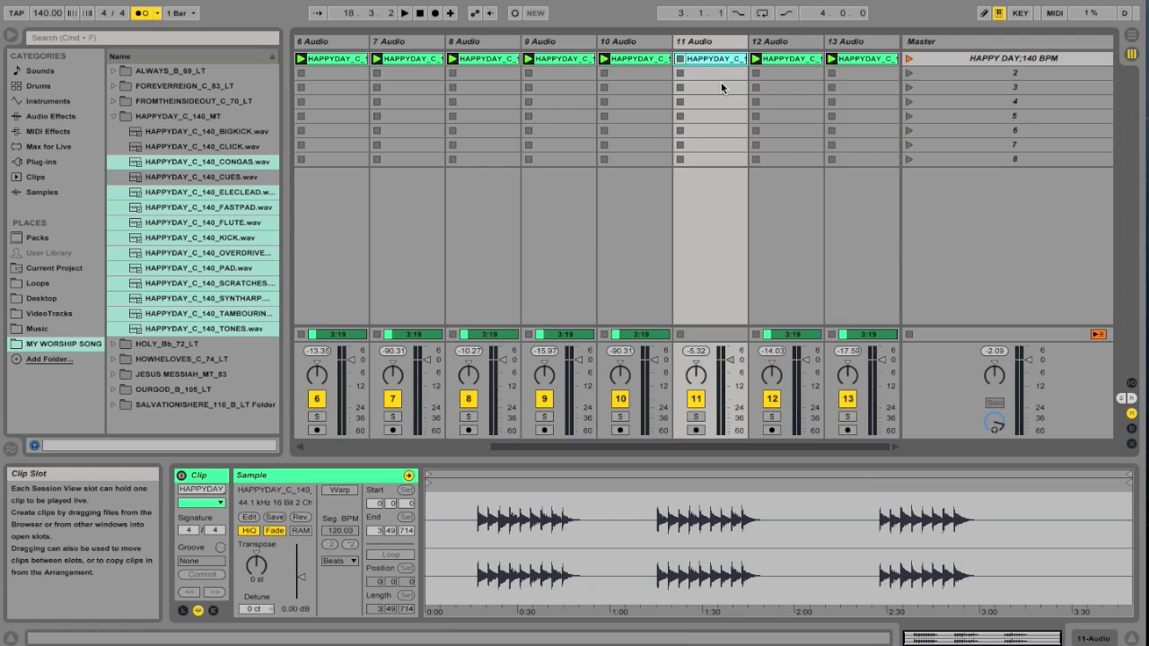
{"action": "left_click", "coordinate": [713, 85]}
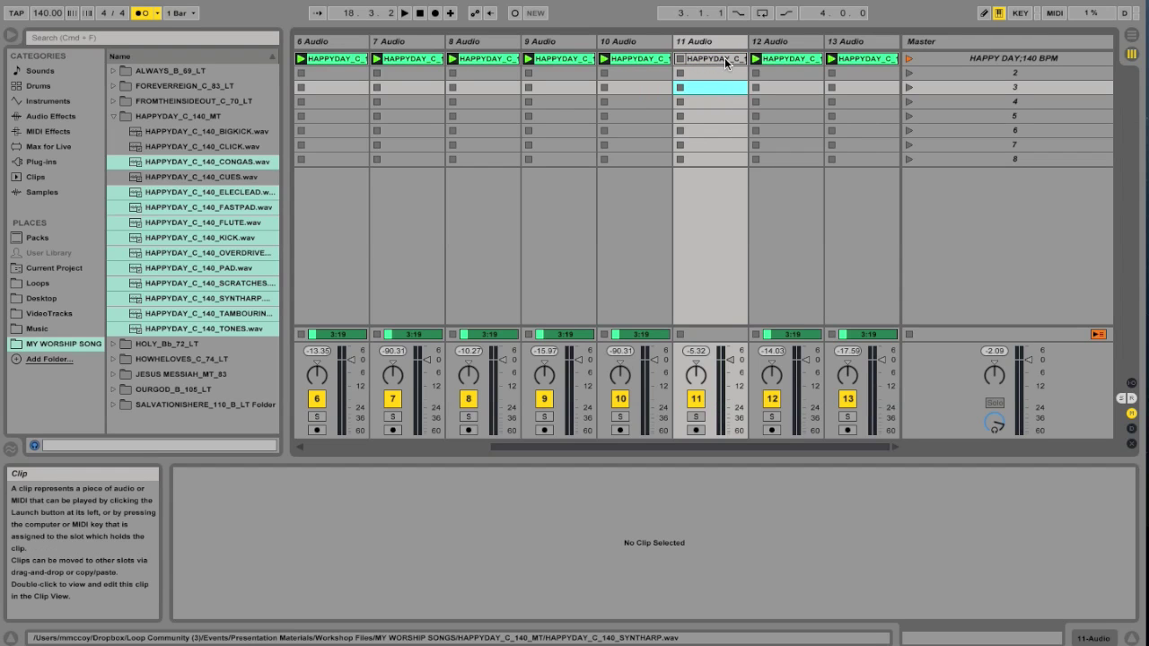
{"action": "scroll", "coordinate": [654, 57], "scroll_direction": "left", "scroll_amount": 5}
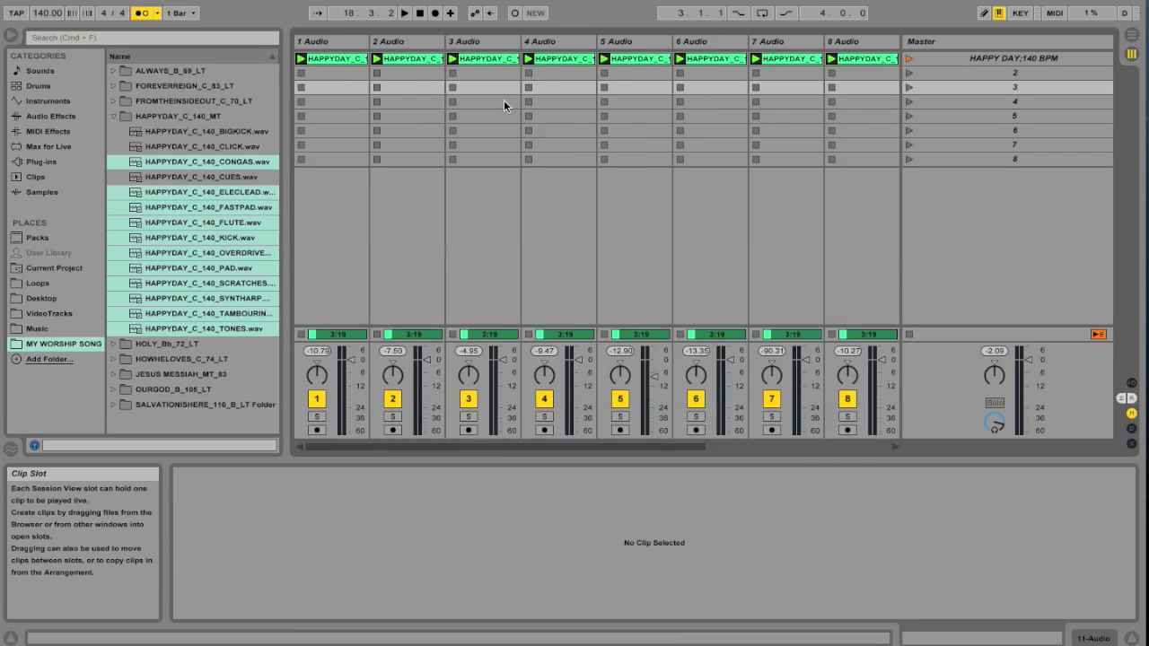
{"action": "left_click", "coordinate": [503, 100]}
Collapse HAPPYDAY_C_140_MT and drop all 13 JESUS MESSIAH_MT_83 stems, Arco_bip to Violin_bip, into scene 2
{"action": "left_click", "coordinate": [112, 120]}
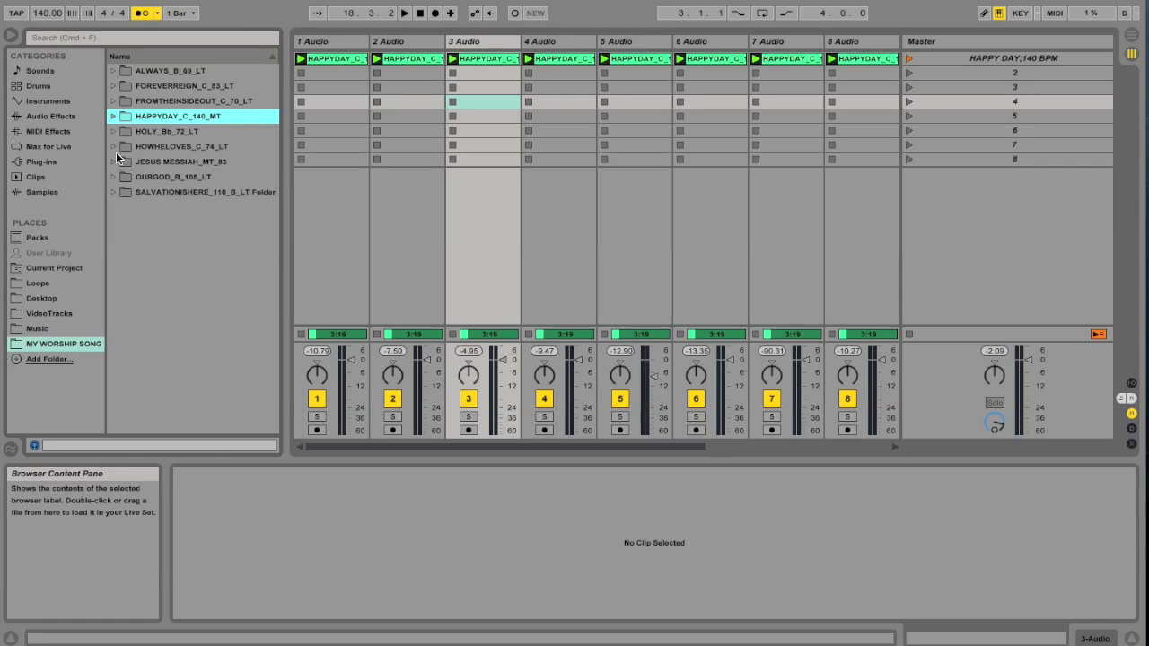
{"action": "left_click", "coordinate": [115, 161]}
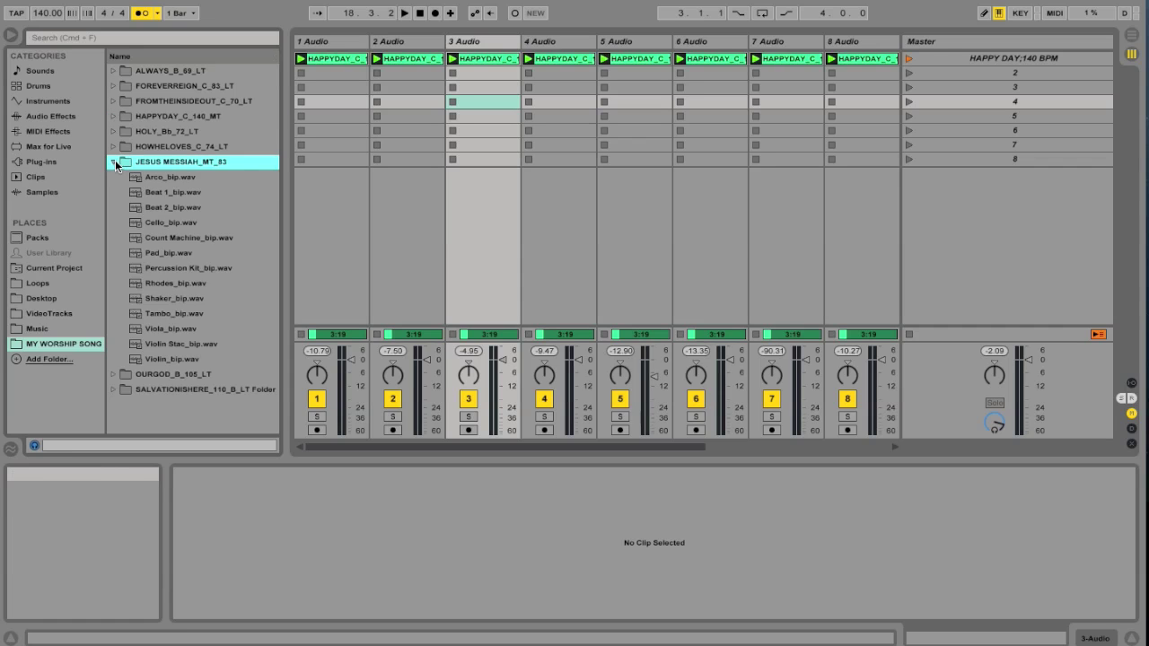
{"action": "left_click", "coordinate": [167, 173]}
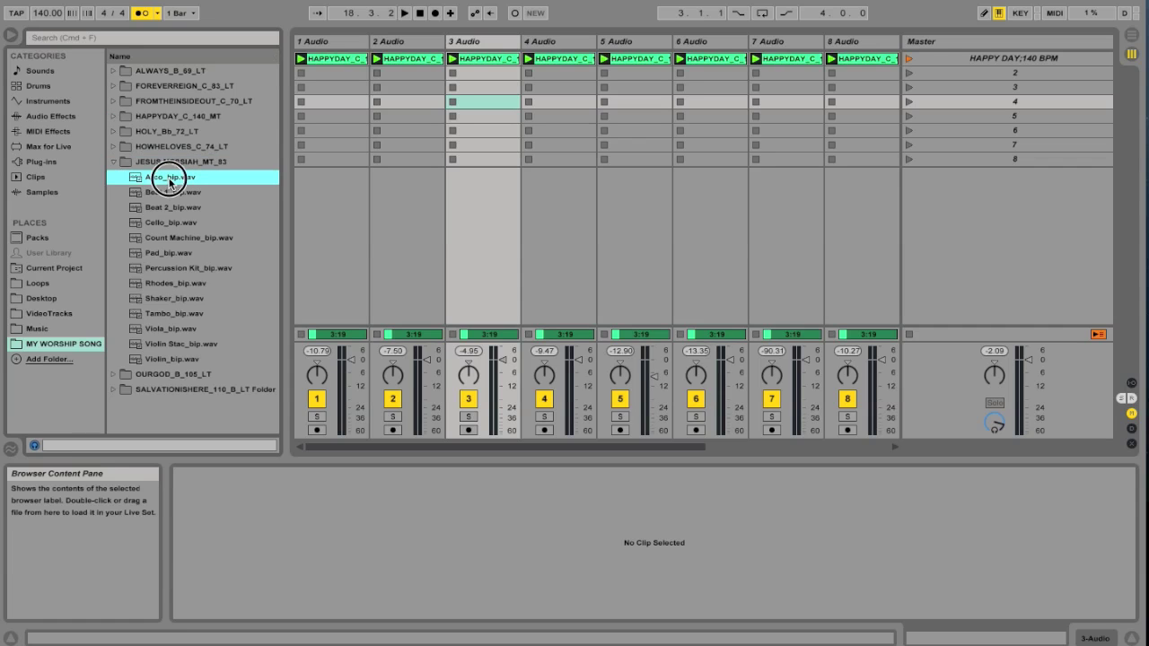
{"action": "left_click", "coordinate": [172, 355], "text": "shift"}
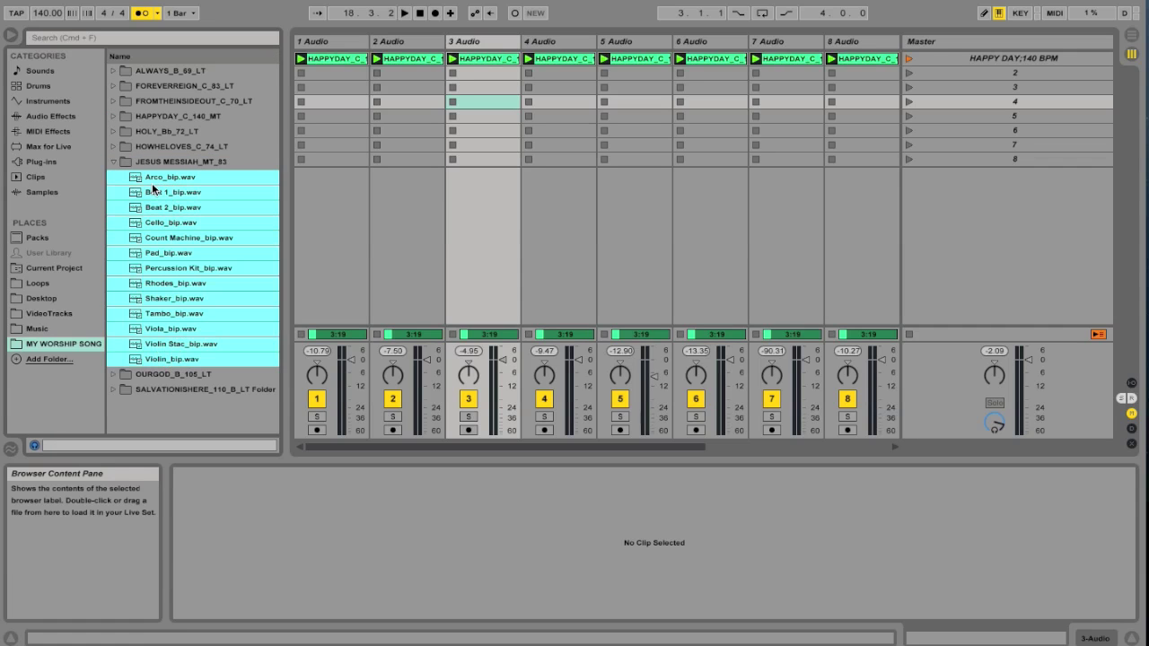
{"action": "left_click_drag", "start_coordinate": [153, 189], "coordinate": [341, 76]}
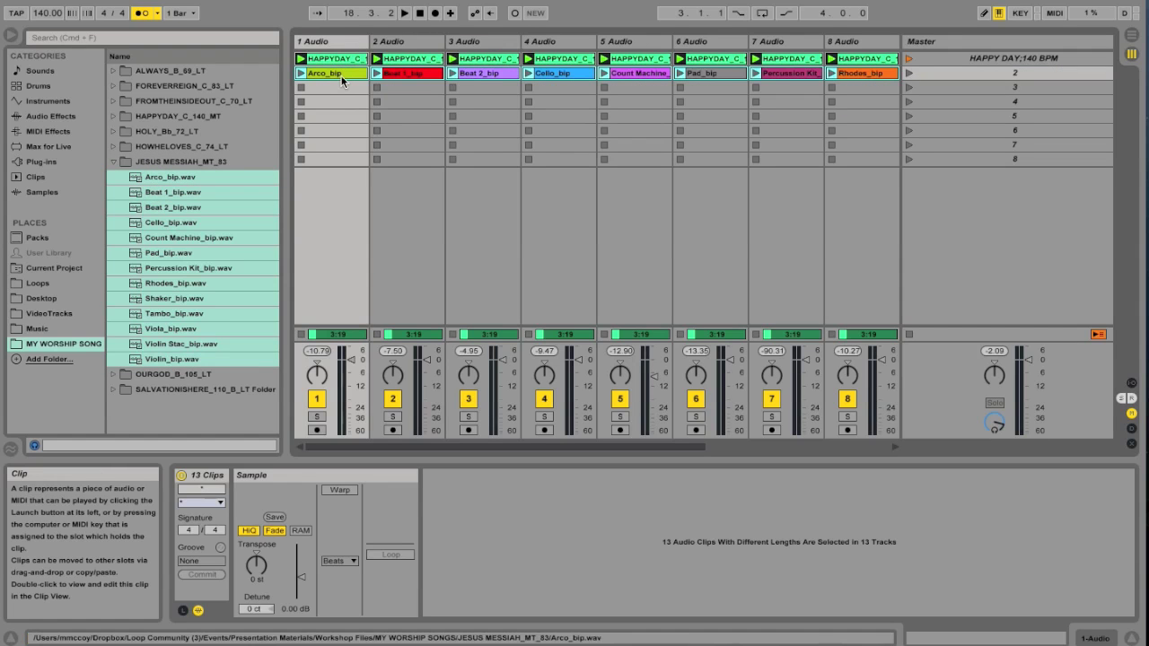
Colour the new Jesus Messiah clips orange
{"action": "right_click", "coordinate": [342, 75]}
{"action": "left_click", "coordinate": [393, 280]}
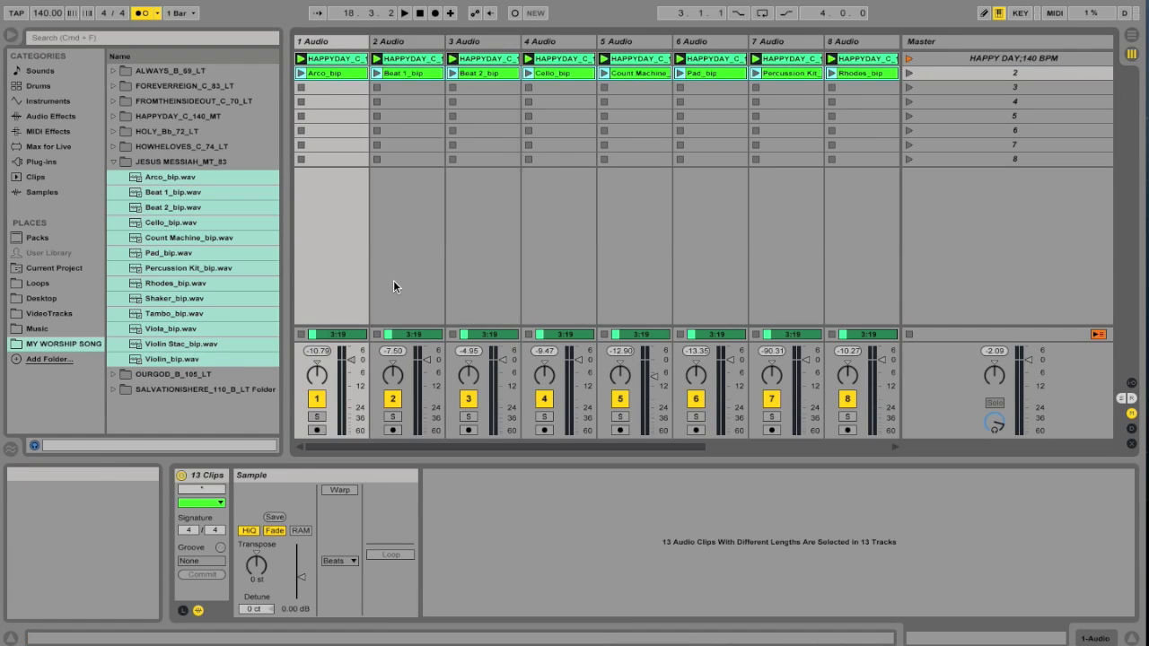
{"action": "right_click", "coordinate": [356, 74]}
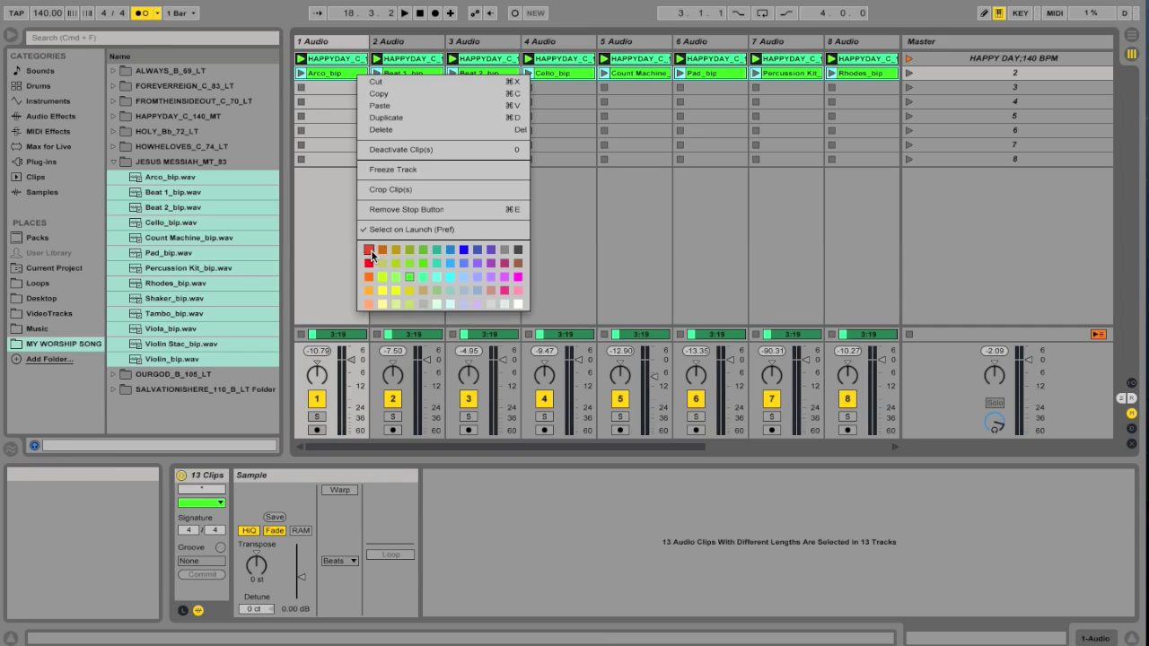
{"action": "left_click", "coordinate": [365, 285]}
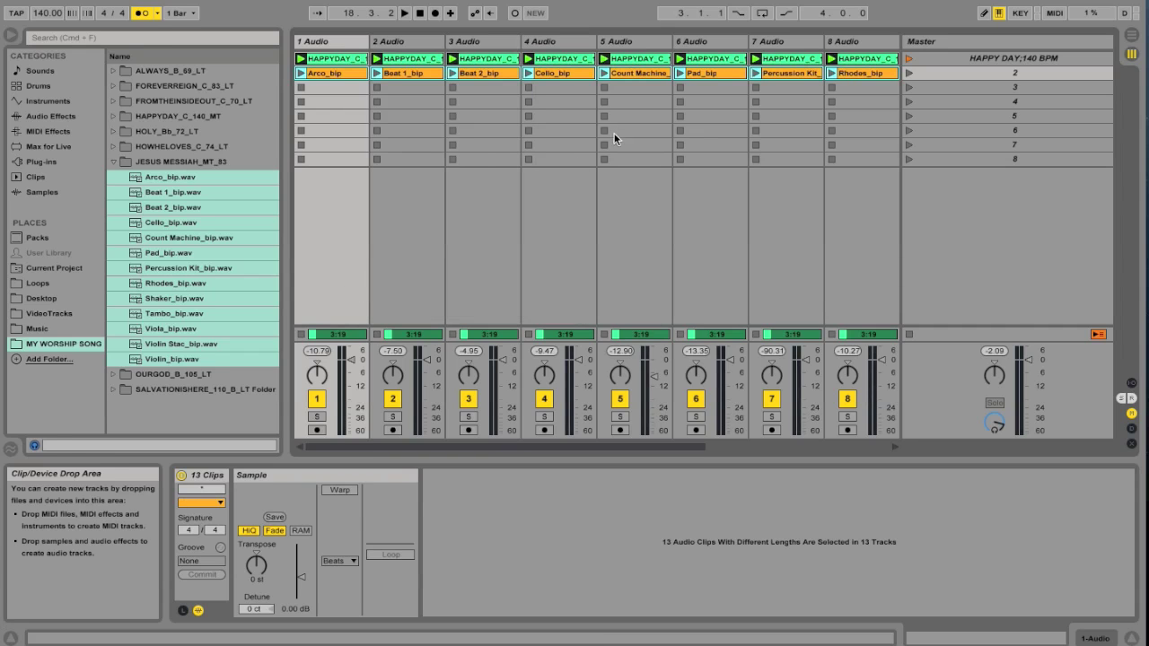
Name scene 2 JESUS MESSIAH with an 83 BPM launch tempo
{"action": "left_click", "coordinate": [997, 70]}
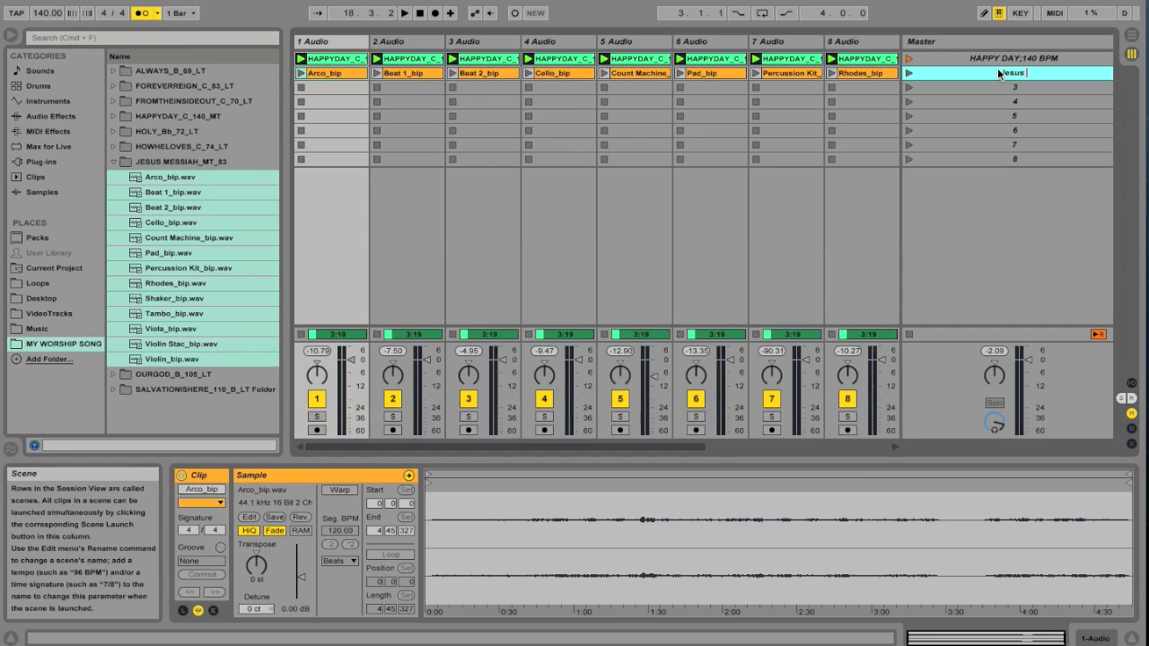
{"action": "type", "text": "JESUS MESSIAH"}
{"action": "right_click", "coordinate": [997, 69]}
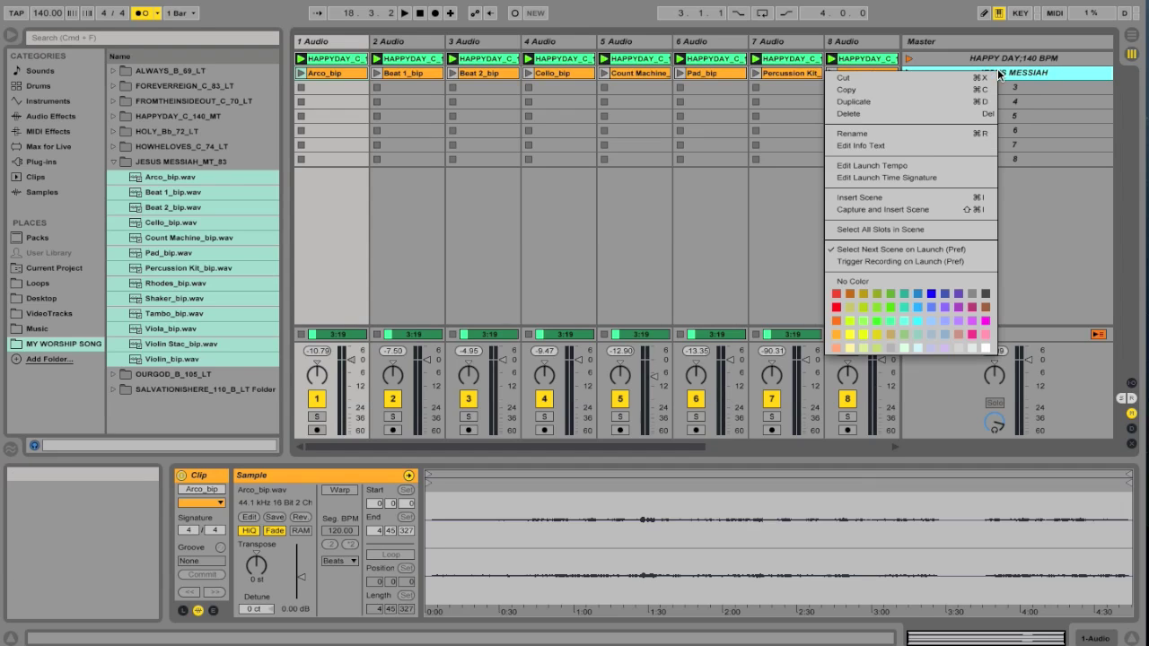
{"action": "left_click", "coordinate": [918, 166]}
{"action": "type", "text": "83 BPM"}
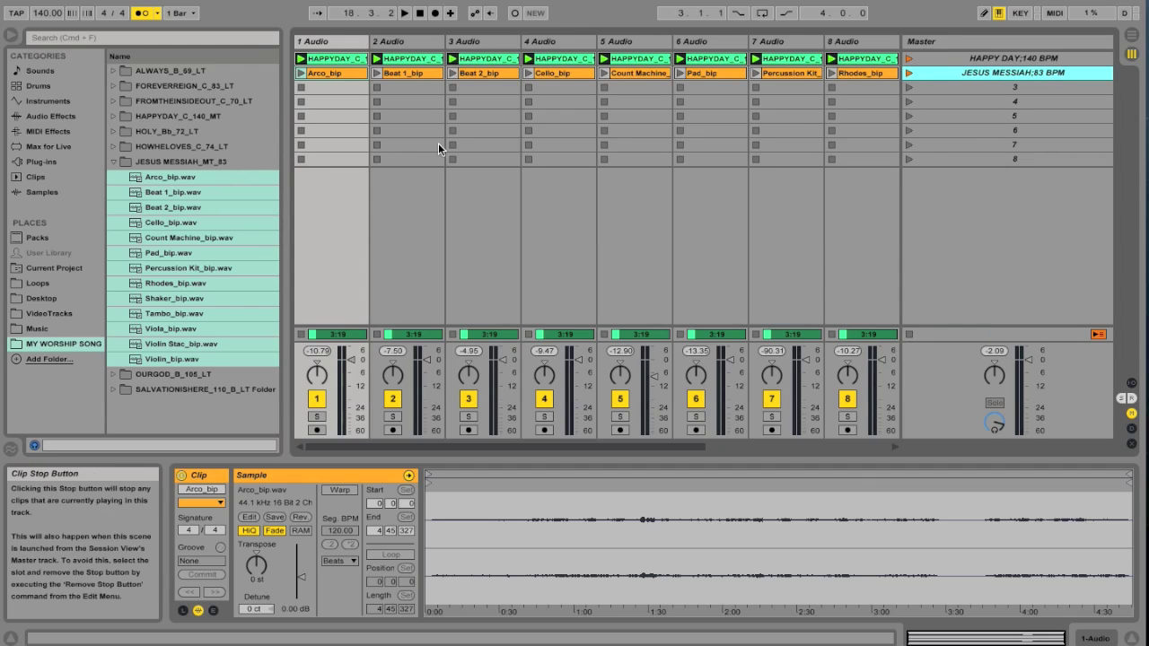
Launch the JESUS MESSIAH 83 BPM scene and make the browser pane slightly narrower
{"action": "left_click", "coordinate": [909, 73]}
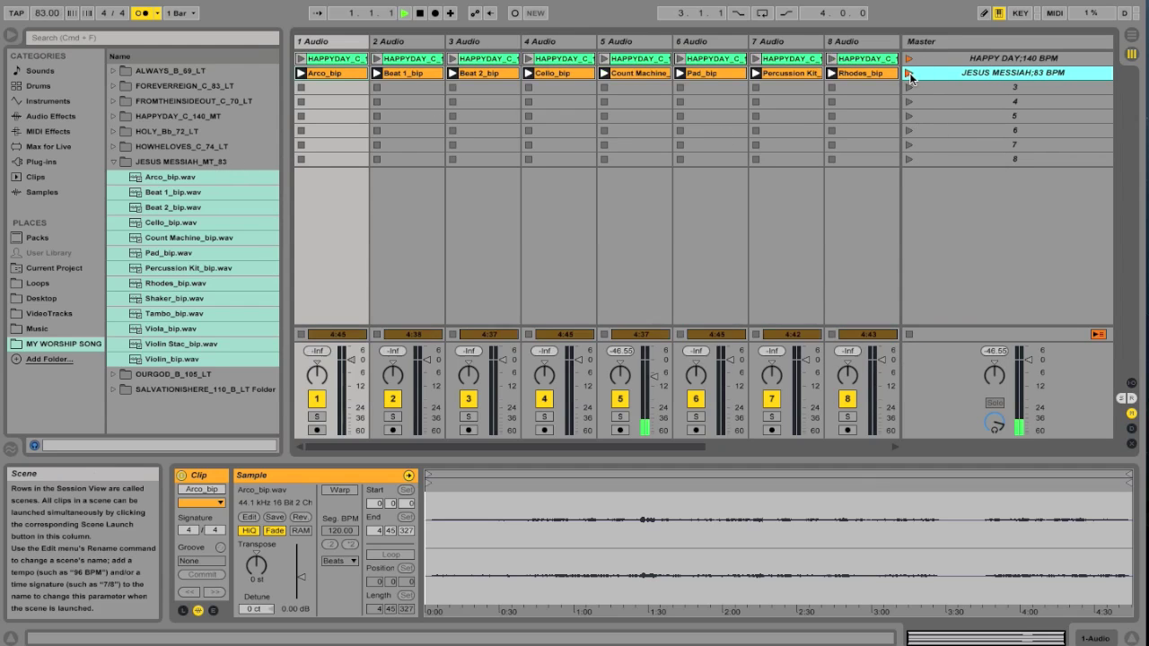
{"action": "left_click", "coordinate": [643, 118]}
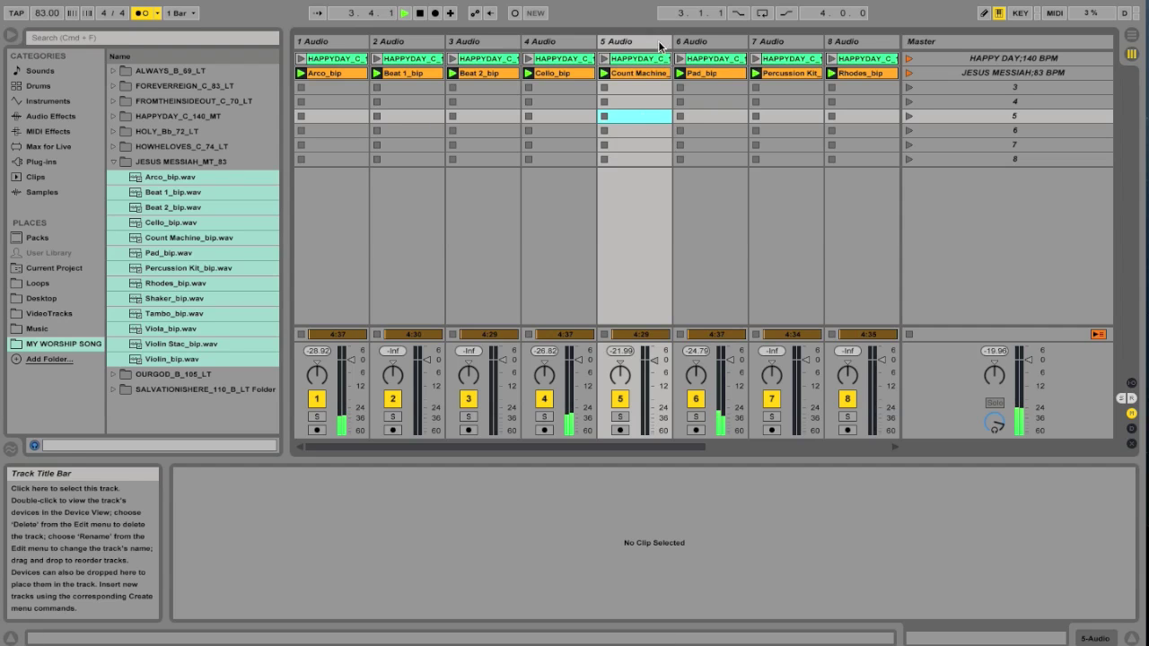
{"action": "scroll", "coordinate": [659, 125], "scroll_direction": "right", "scroll_amount": 5}
{"action": "scroll", "coordinate": [683, 115], "scroll_direction": "left", "scroll_amount": 5}
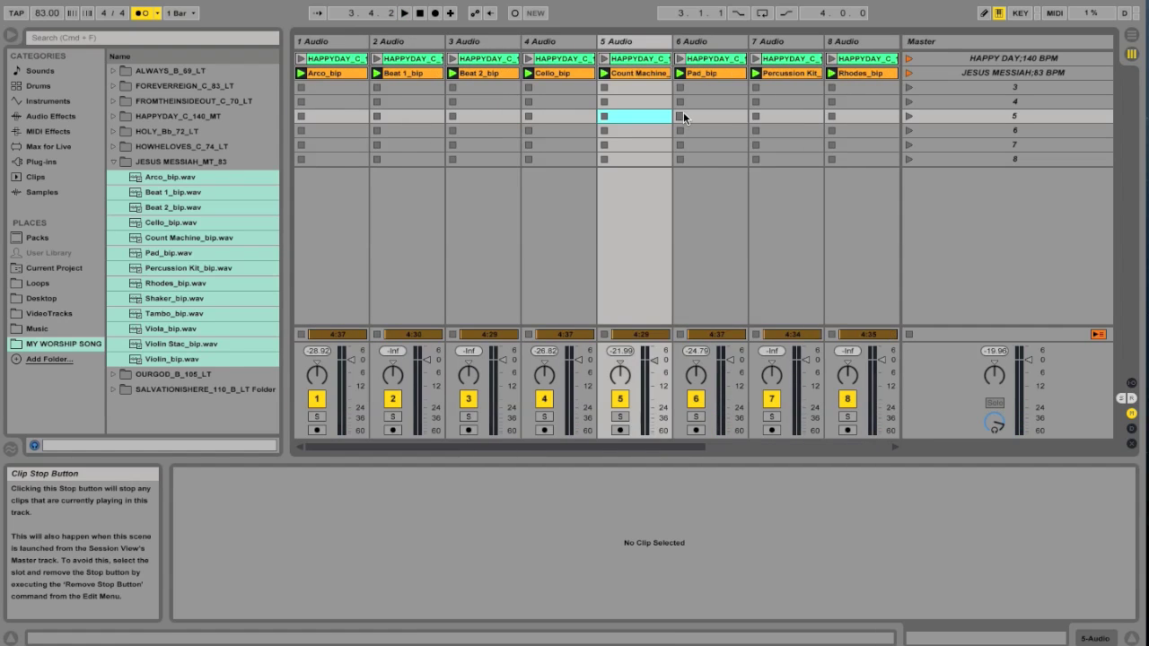
{"action": "mouse_move", "coordinate": [284, 195]}
{"action": "left_mouse_down"}
{"action": "mouse_move", "coordinate": [188, 192]}
{"action": "mouse_move", "coordinate": [308, 185]}
{"action": "mouse_move", "coordinate": [263, 188]}
{"action": "left_mouse_up"}
{"action": "scroll", "coordinate": [778, 85], "scroll_direction": "right", "scroll_amount": 5}
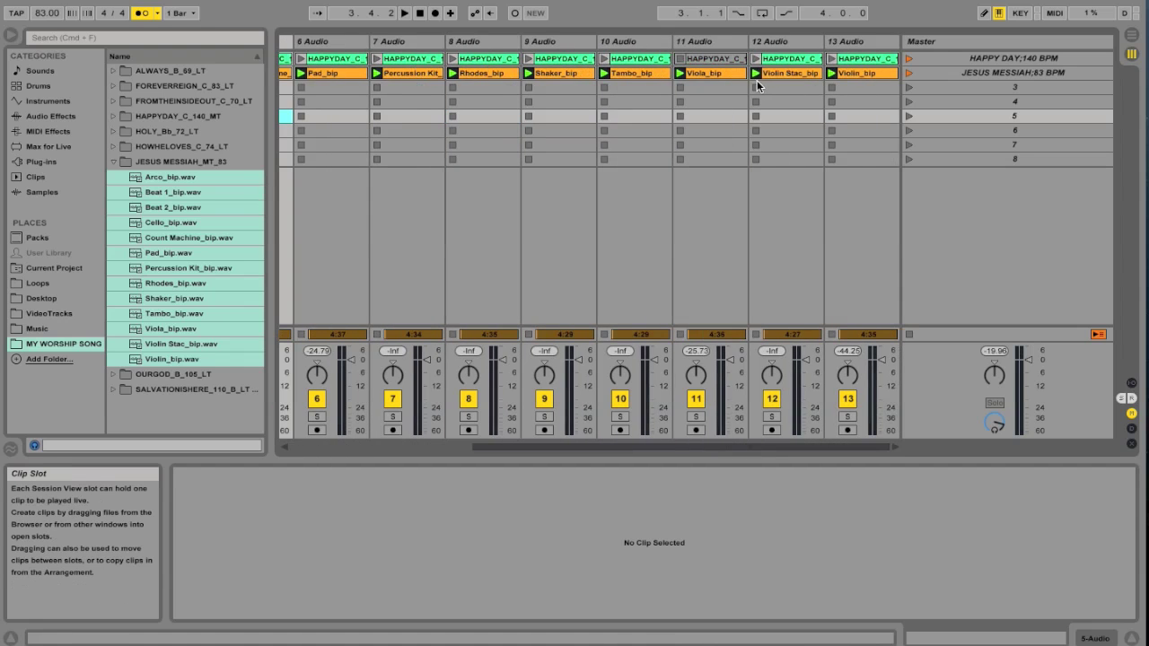
Launch the HAPPY DAY scene at 140 BPM
{"action": "left_click", "coordinate": [909, 59]}
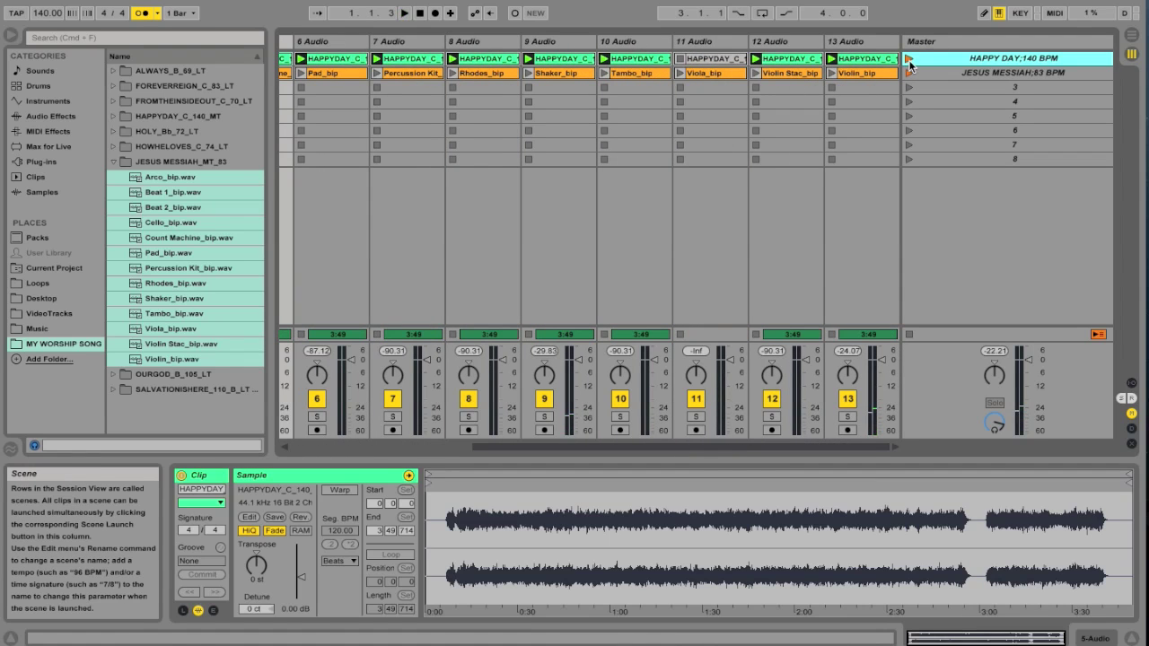
{"action": "scroll", "coordinate": [744, 92], "scroll_direction": "right", "scroll_amount": 1}
{"action": "scroll", "coordinate": [749, 92], "scroll_direction": "left", "scroll_amount": 1}
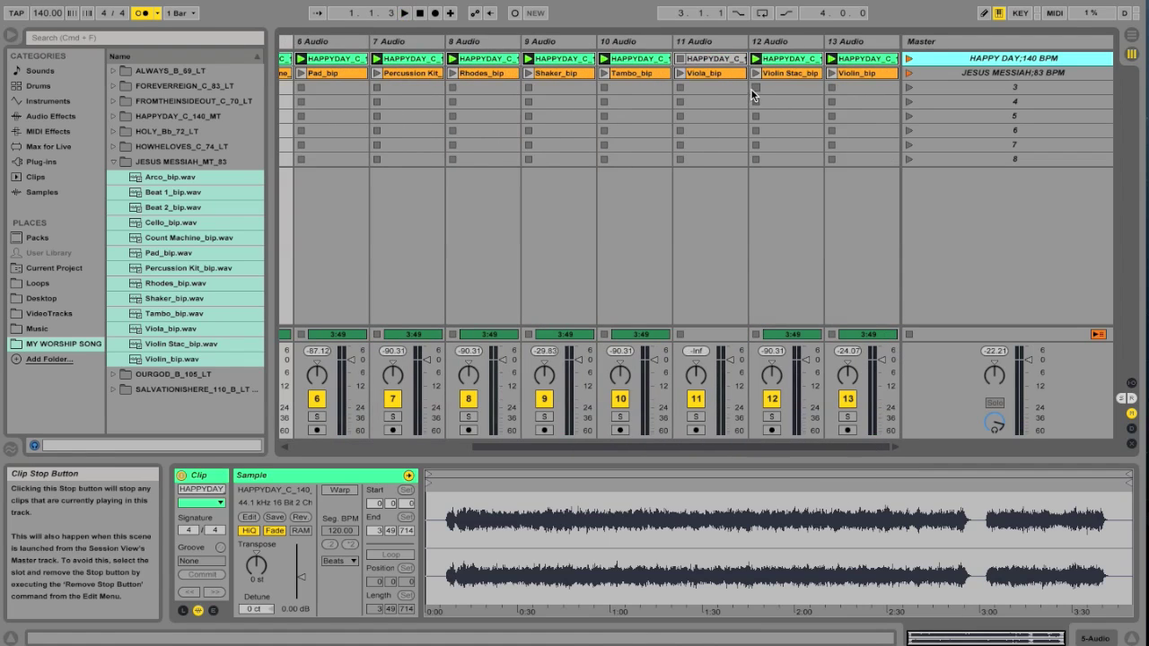
Select all 13 HAPPYDAY stem clips in scene 1, from track 13 back to track 1
{"action": "left_click", "coordinate": [868, 61]}
{"action": "scroll", "coordinate": [866, 61], "scroll_direction": "left", "scroll_amount": 1}
{"action": "scroll", "coordinate": [864, 61], "scroll_direction": "right", "scroll_amount": 1}
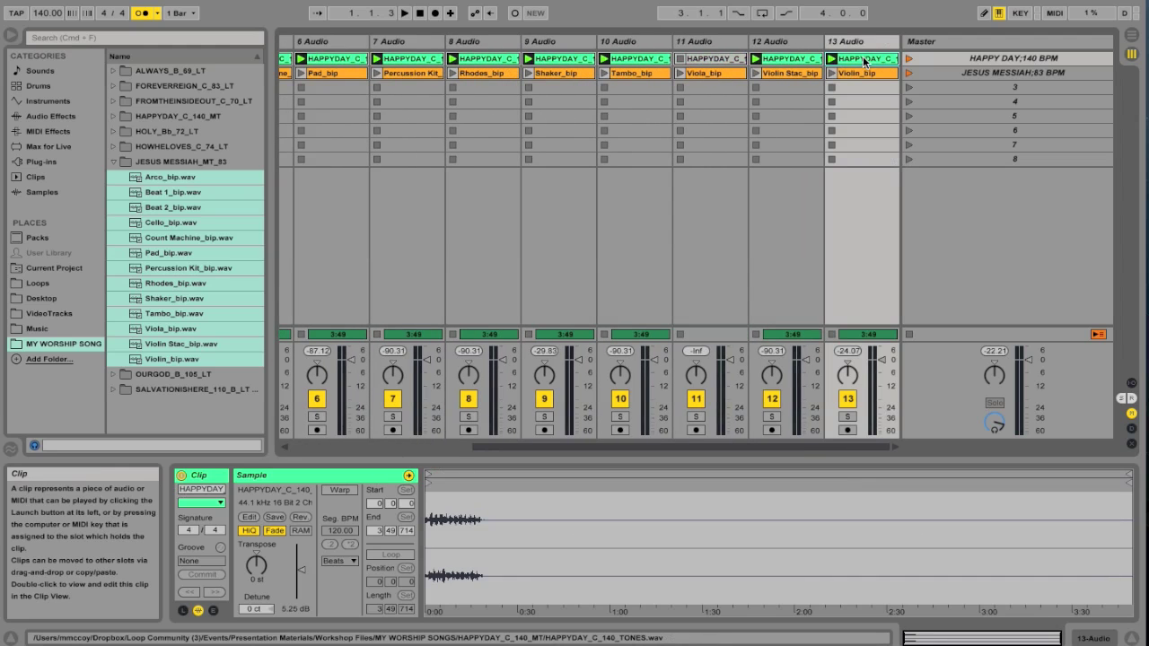
{"action": "scroll", "coordinate": [517, 74], "scroll_direction": "left", "scroll_amount": 5}
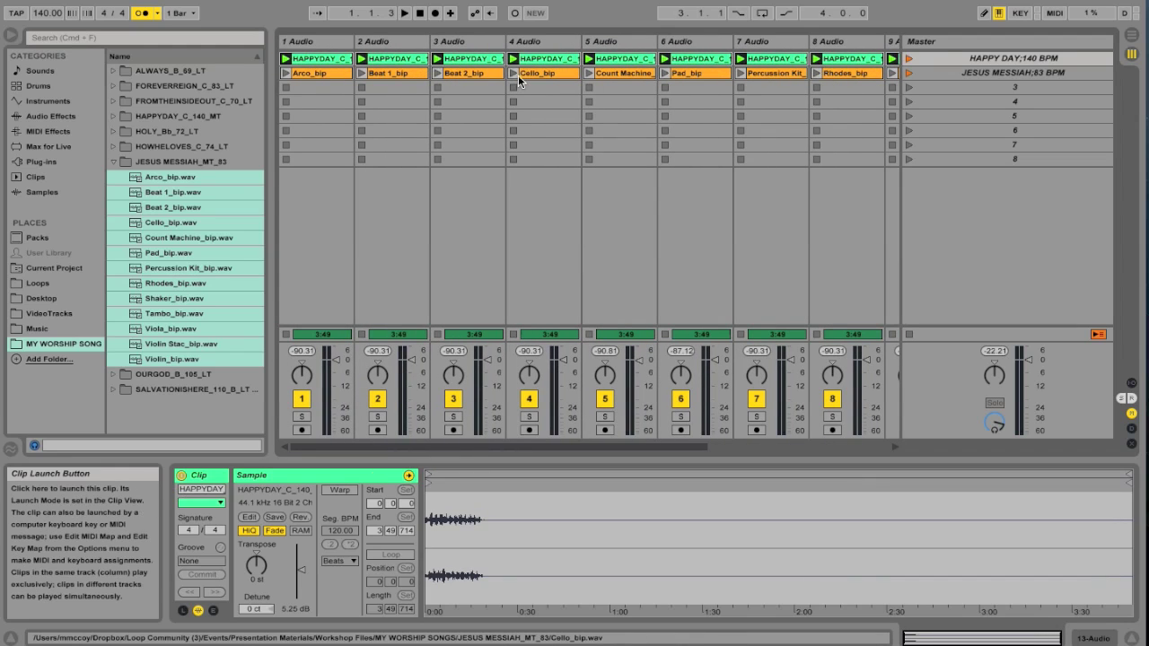
{"action": "left_click", "coordinate": [600, 61], "text": "shift"}
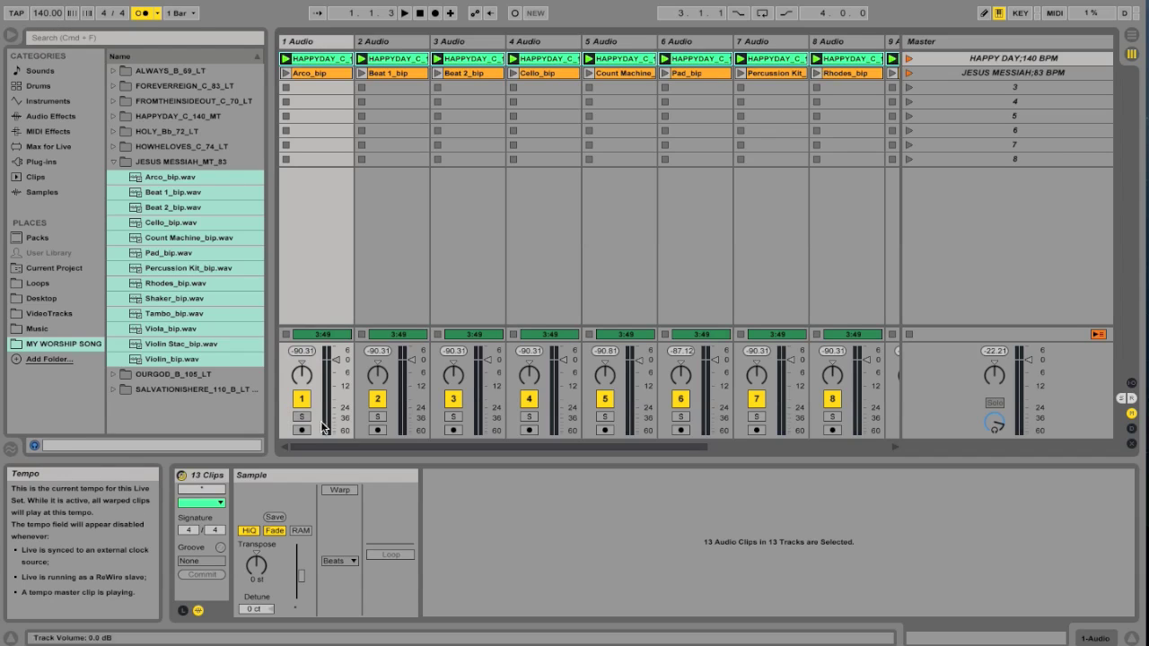
Warp the selected HAPPYDAY stems in Complex mode and relaunch the HAPPY DAY scene
{"action": "left_click", "coordinate": [350, 489]}
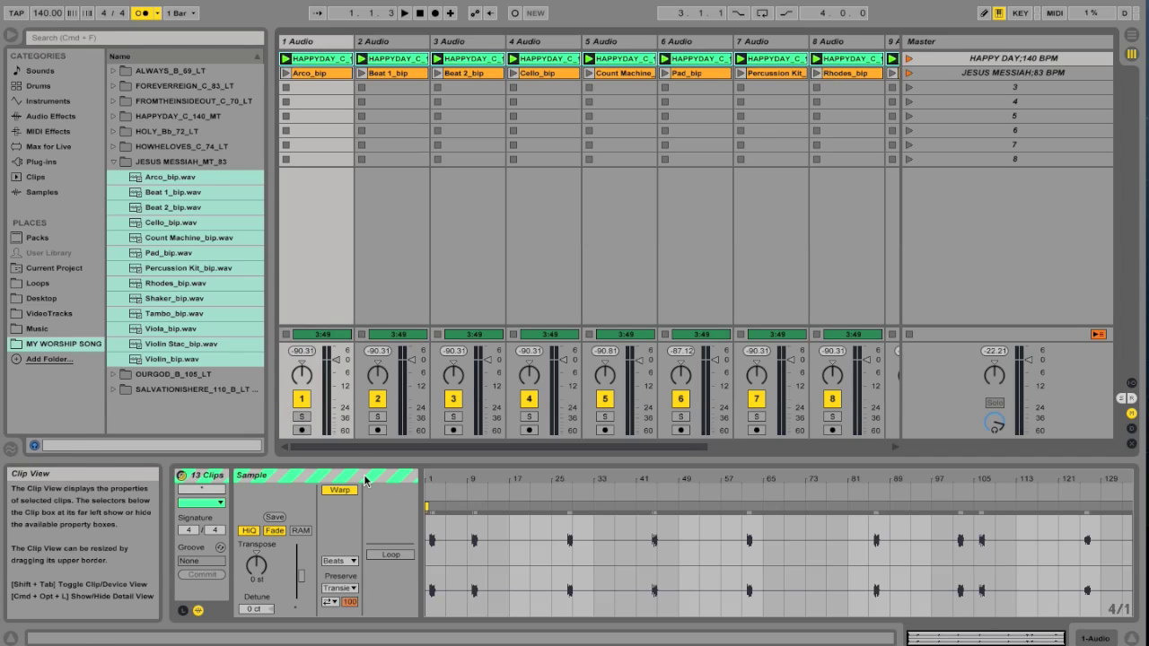
{"action": "left_click", "coordinate": [339, 560]}
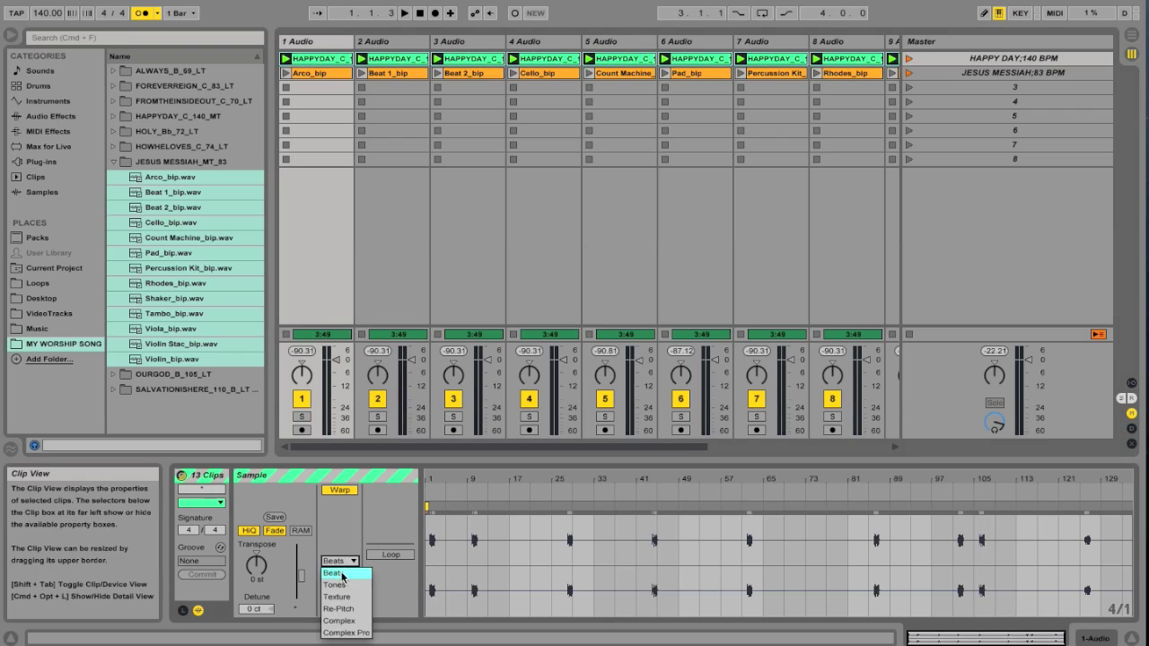
{"action": "left_click", "coordinate": [344, 621]}
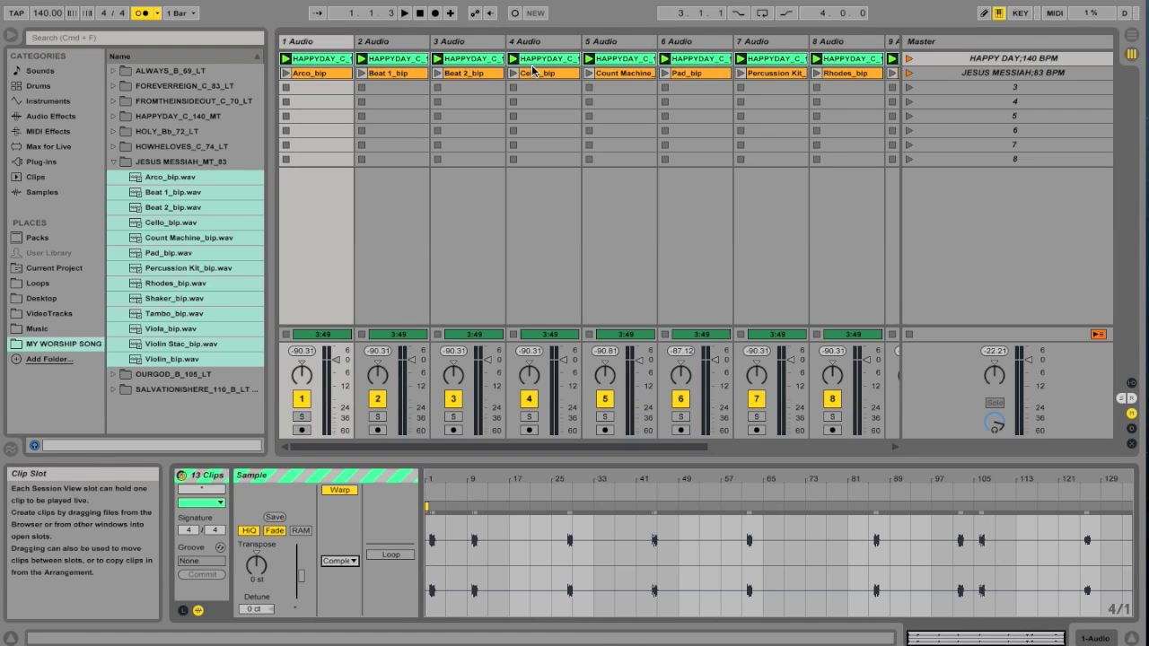
{"action": "left_click", "coordinate": [908, 58]}
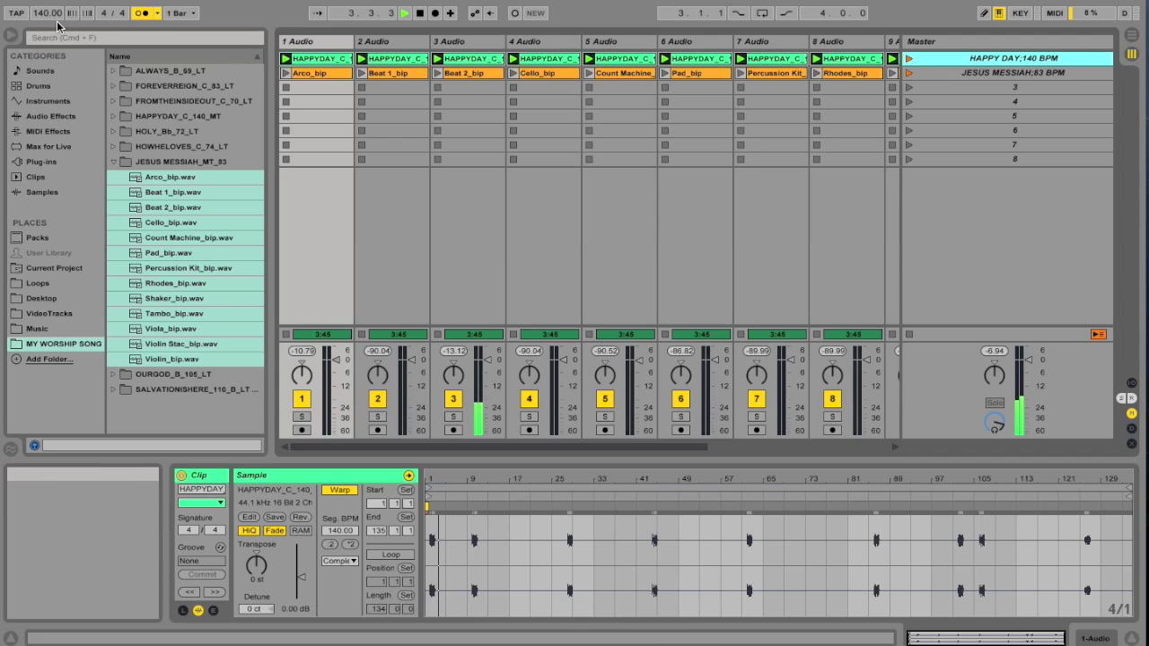
{"action": "left_click_drag", "start_coordinate": [46, 12], "coordinate": [47, 3]}
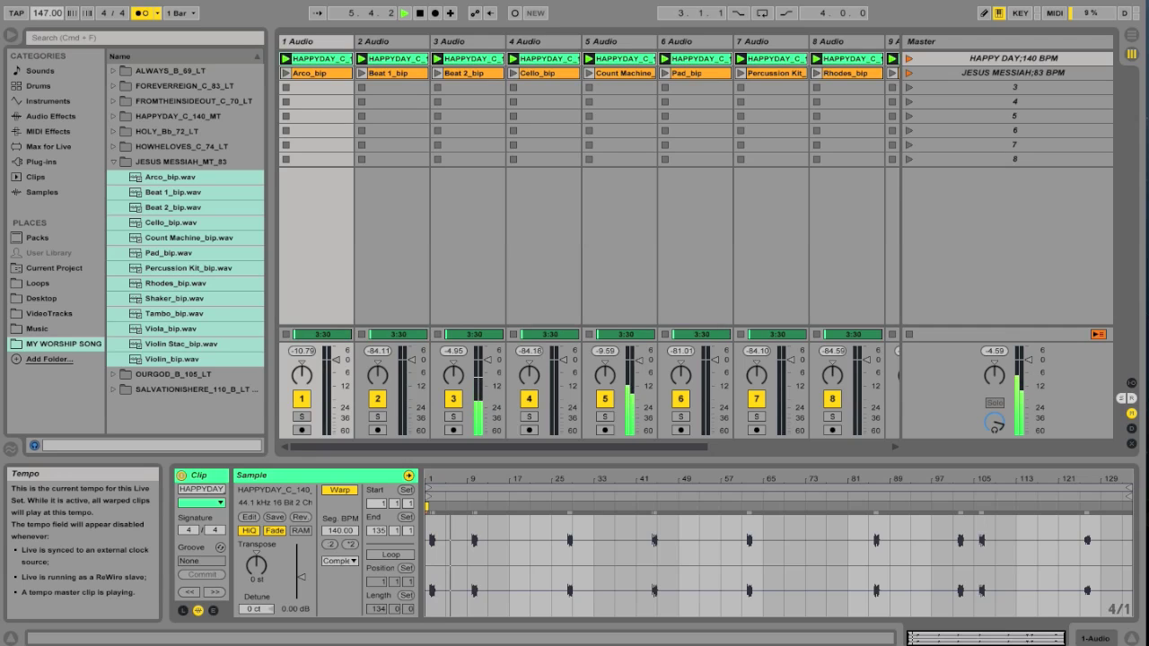
Lower the set tempo step by step to 136 BPM
{"action": "left_click_drag", "start_coordinate": [47, 4], "coordinate": [47, 7]}
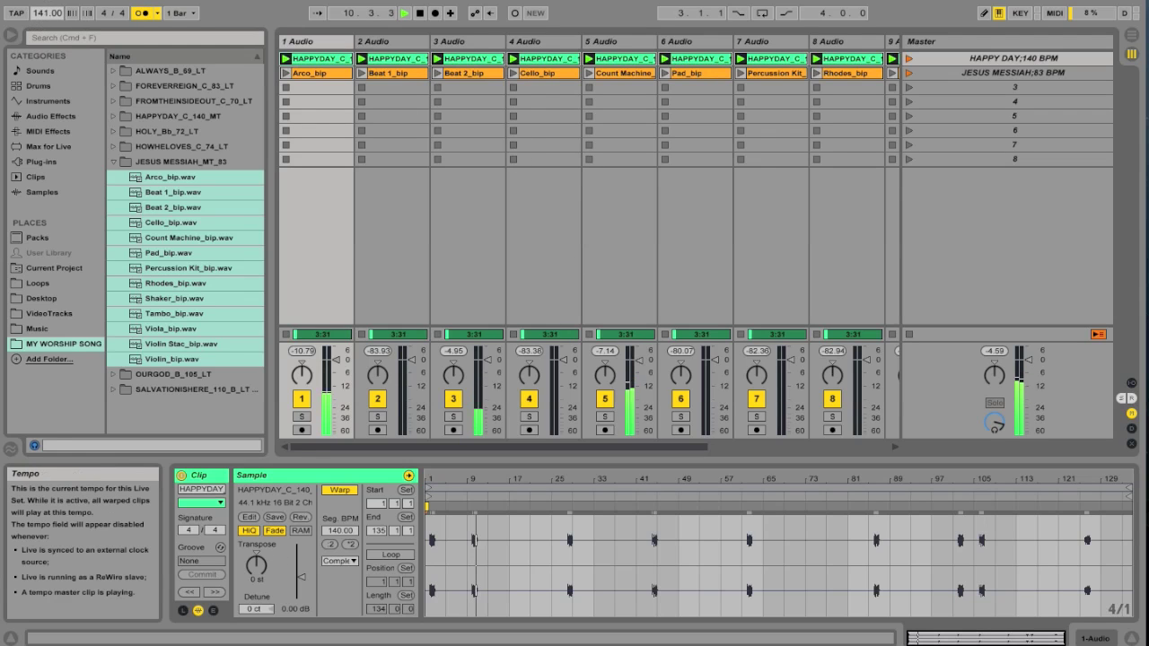
{"action": "left_click_drag", "start_coordinate": [47, 13], "coordinate": [46, 19]}
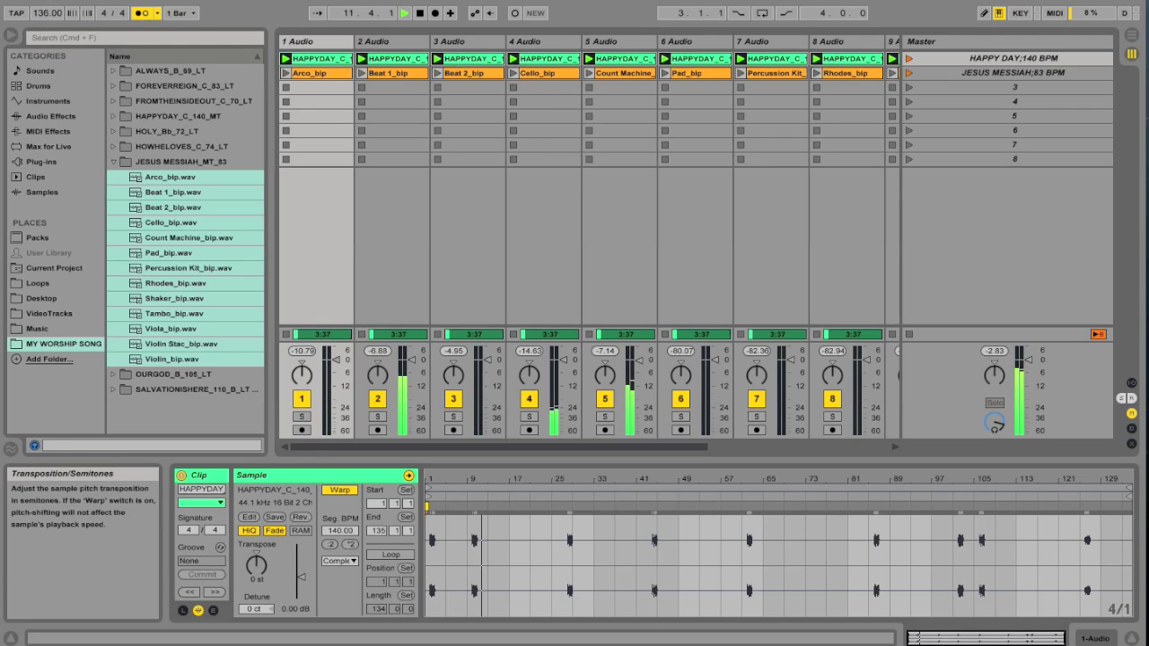
{"action": "left_click_drag", "start_coordinate": [255, 564], "coordinate": [255, 561]}
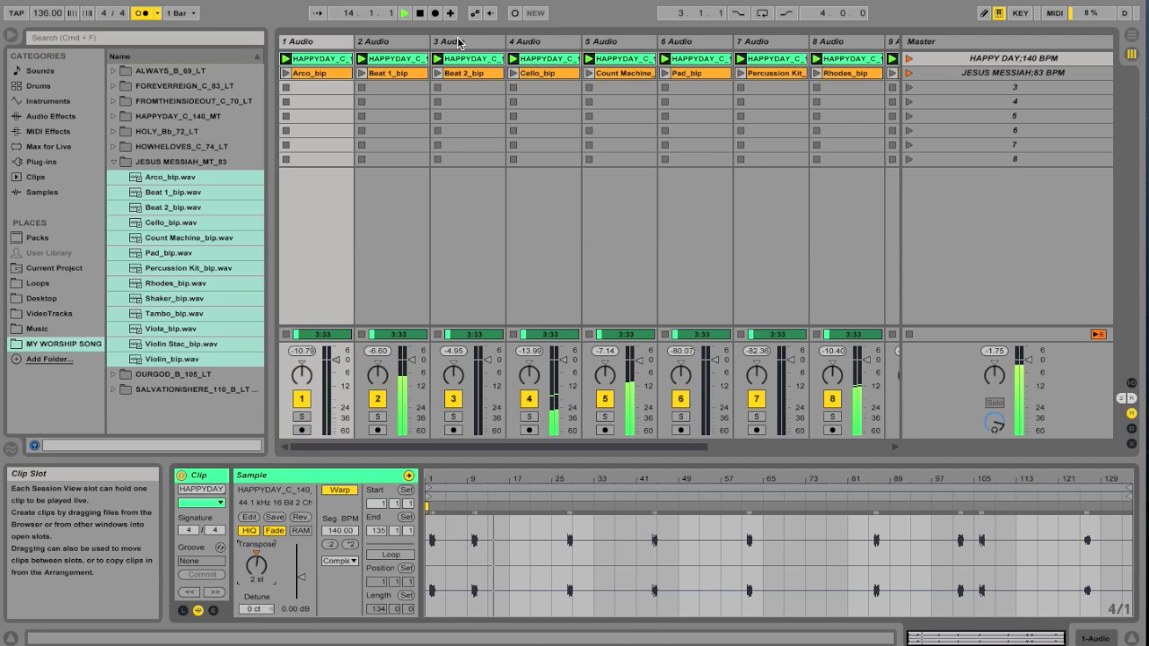
Select the HAPPYDAY clips on tracks 1 through 13 and adjust their Transpose control
{"action": "left_click", "coordinate": [480, 61]}
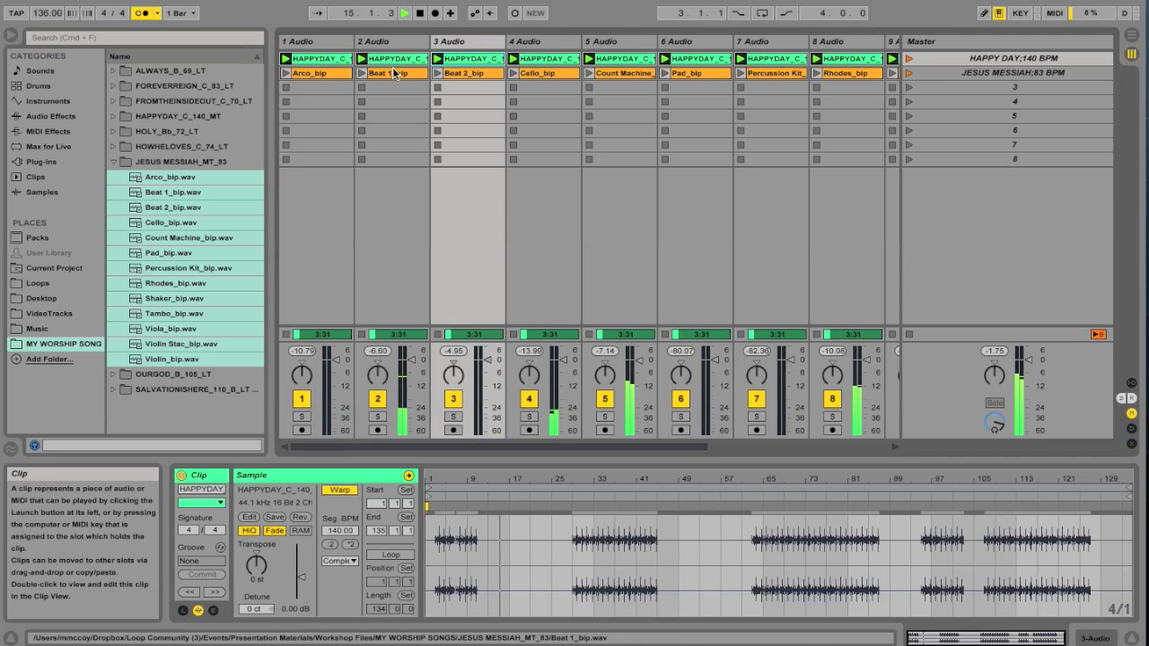
{"action": "left_click", "coordinate": [343, 61]}
{"action": "left_click", "coordinate": [395, 59]}
{"action": "scroll", "coordinate": [772, 64], "scroll_direction": "right", "scroll_amount": 5}
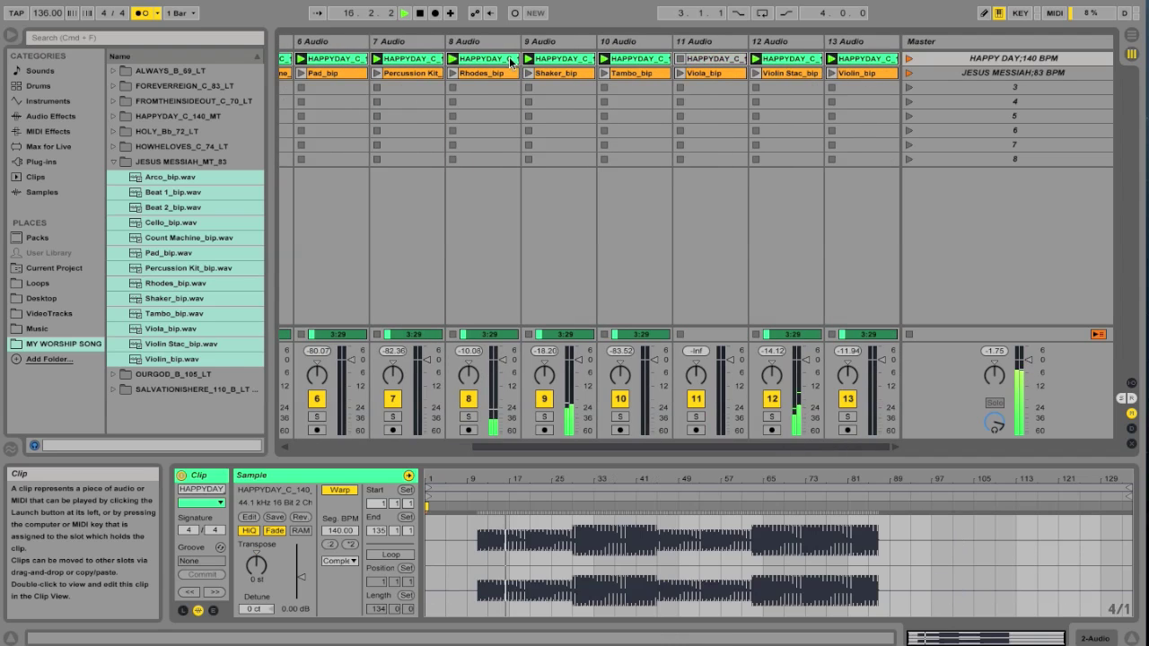
{"action": "left_click", "coordinate": [859, 57], "text": "shift"}
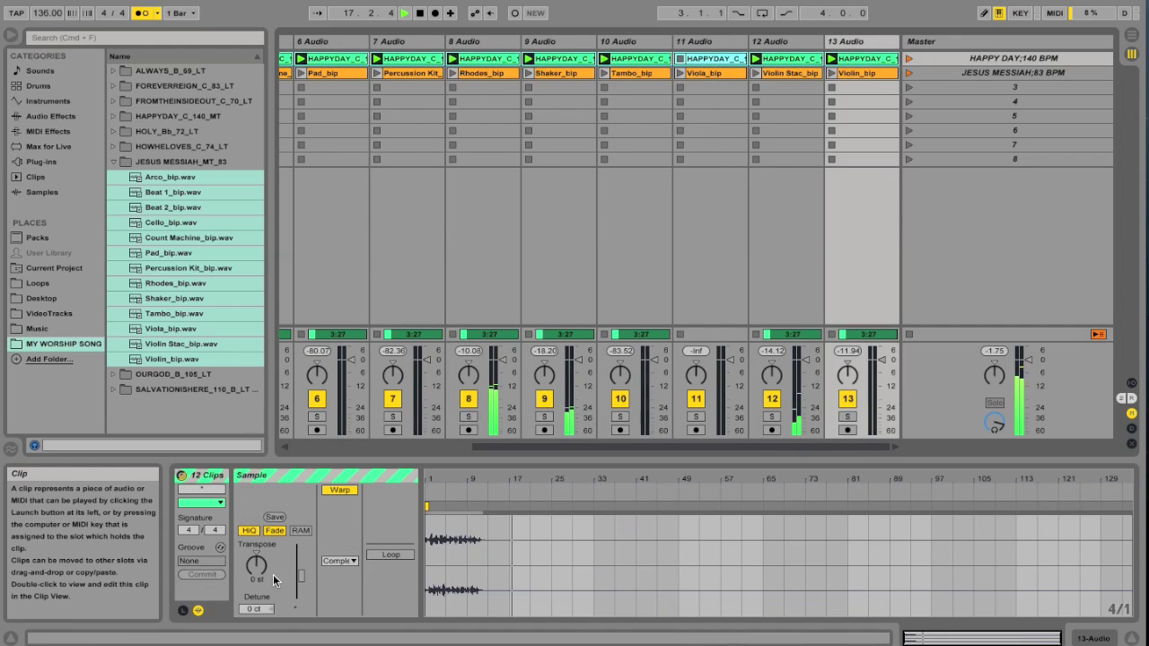
{"action": "left_click_drag", "start_coordinate": [261, 572], "coordinate": [262, 586]}
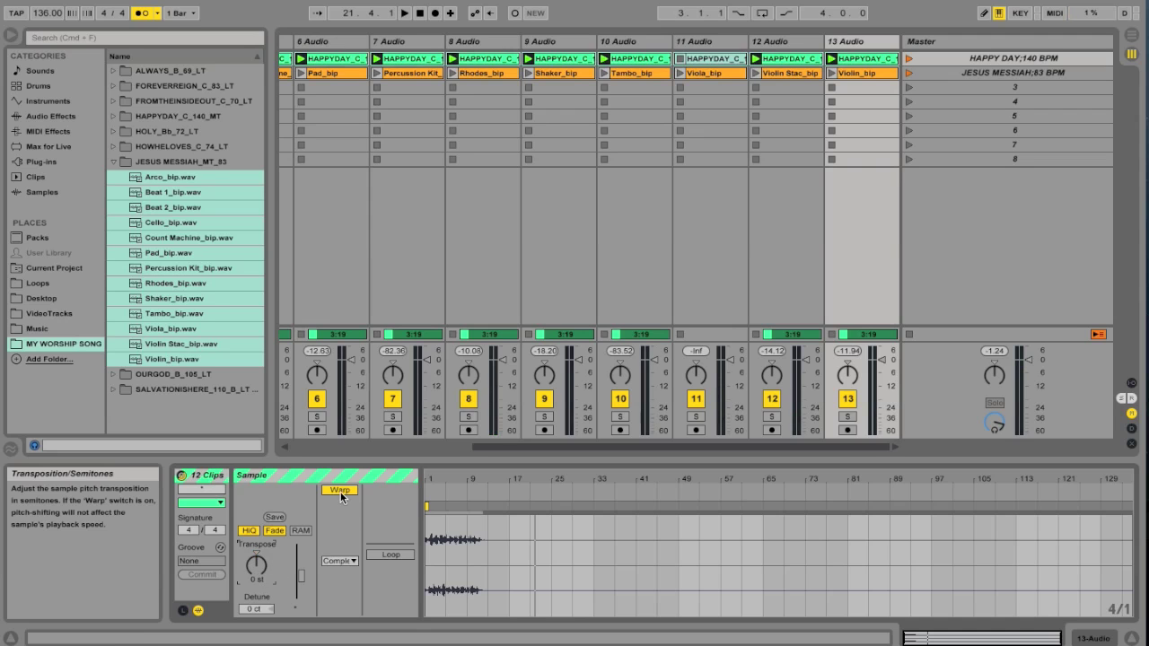
{"action": "key", "text": "ctrl+a"}
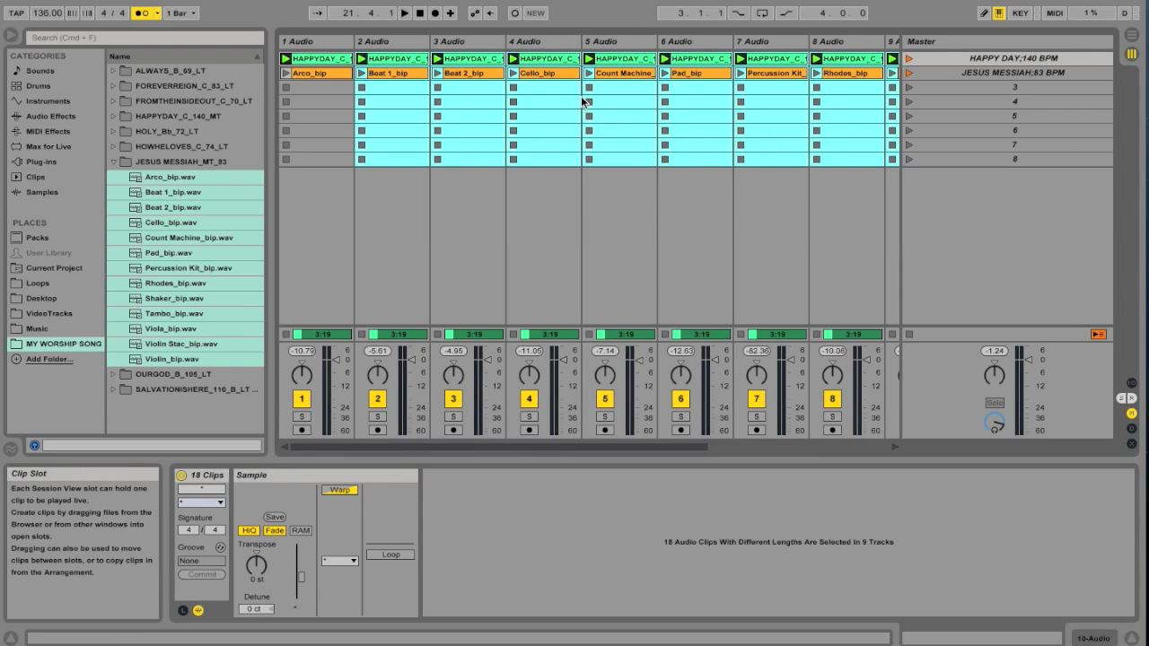
Delete the empty scenes 3 through 8
{"action": "left_click", "coordinate": [698, 144]}
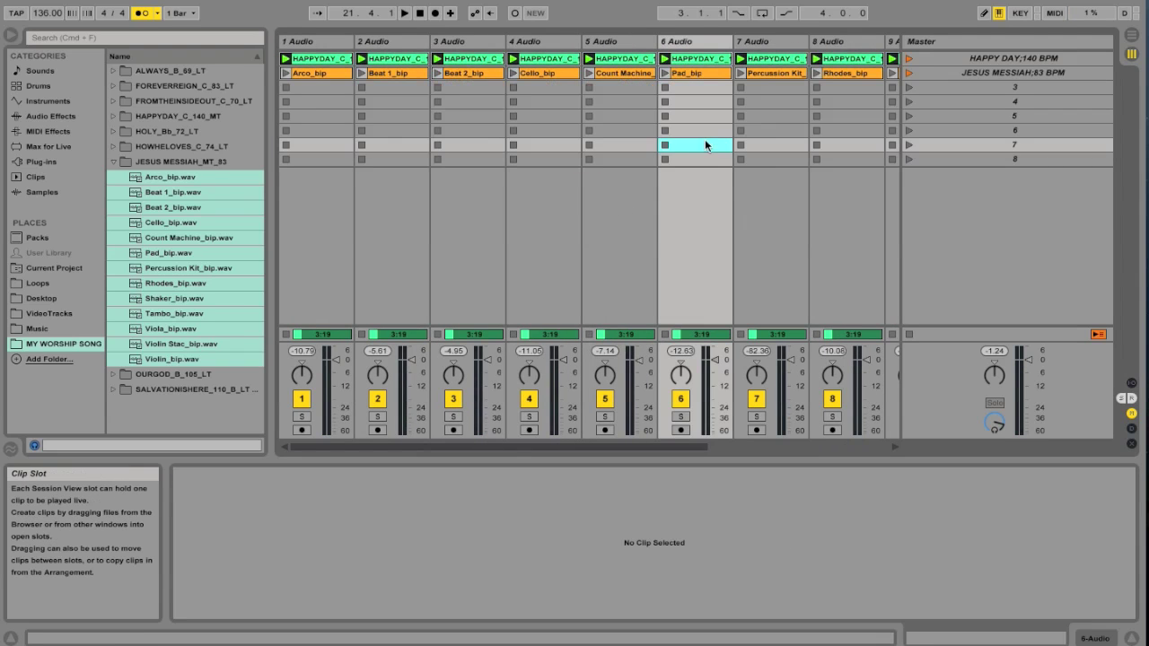
{"action": "left_click", "coordinate": [970, 160]}
{"action": "key", "text": "Delete"}
{"action": "key", "text": "Delete"}
{"action": "key", "text": "Delete"}
{"action": "key", "text": "Delete"}
{"action": "key", "text": "Delete"}
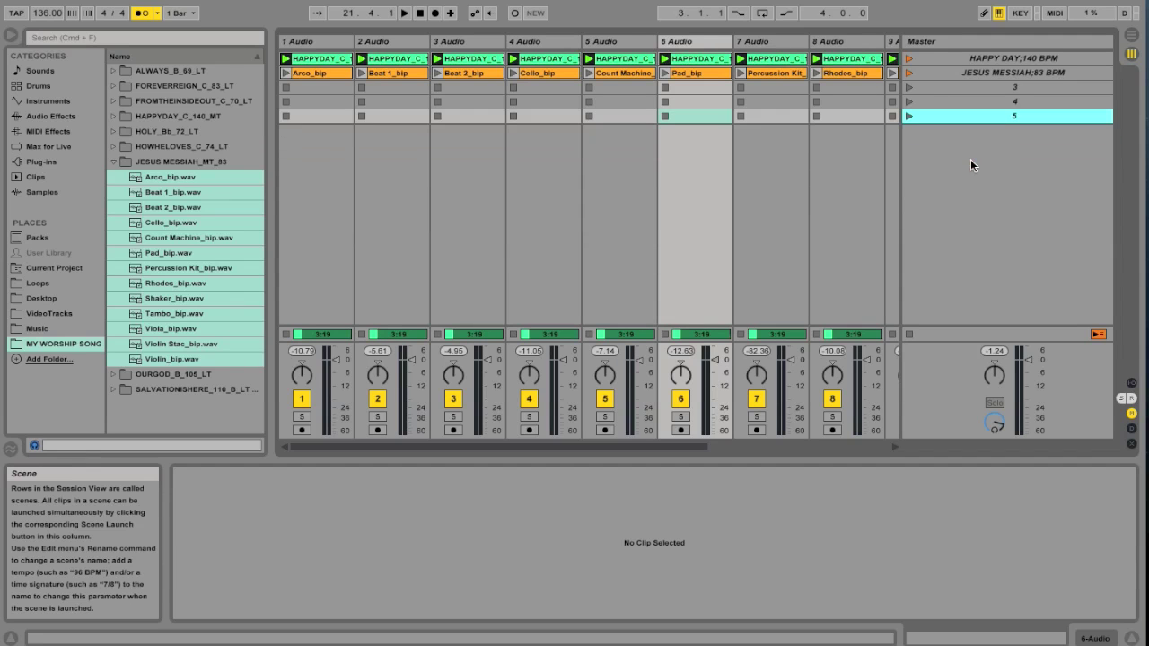
{"action": "key", "text": "Delete"}
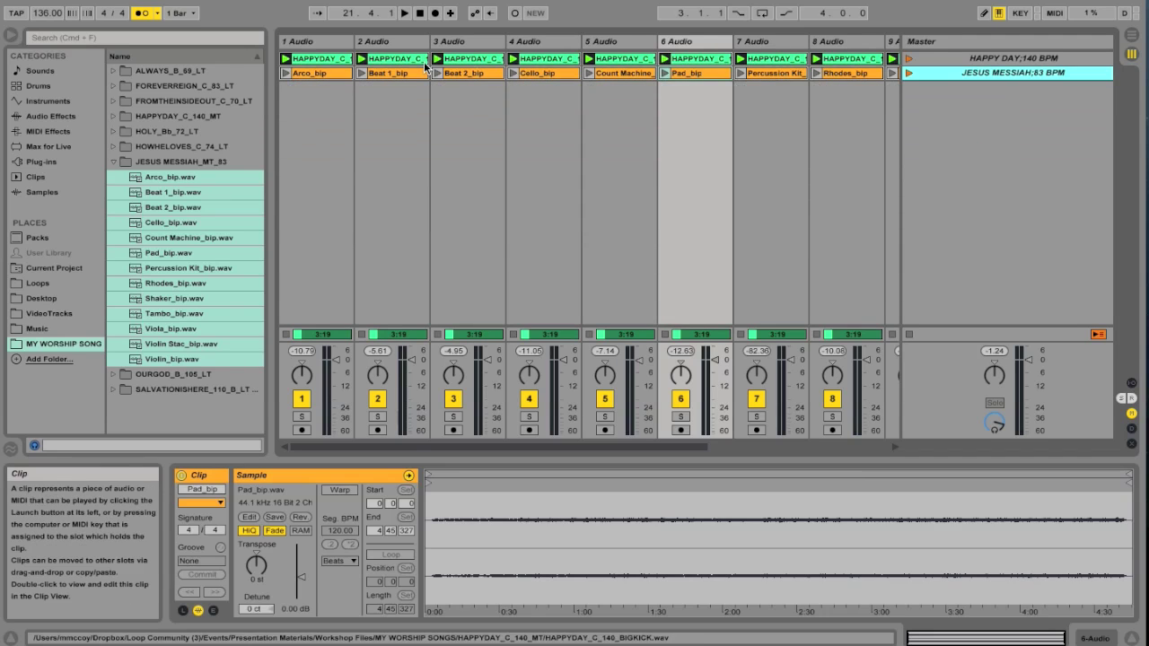
Select all 13 tracks with Ctrl+A
{"action": "scroll", "coordinate": [762, 96], "scroll_direction": "right", "scroll_amount": 2}
{"action": "scroll", "coordinate": [781, 85], "scroll_direction": "right", "scroll_amount": 1}
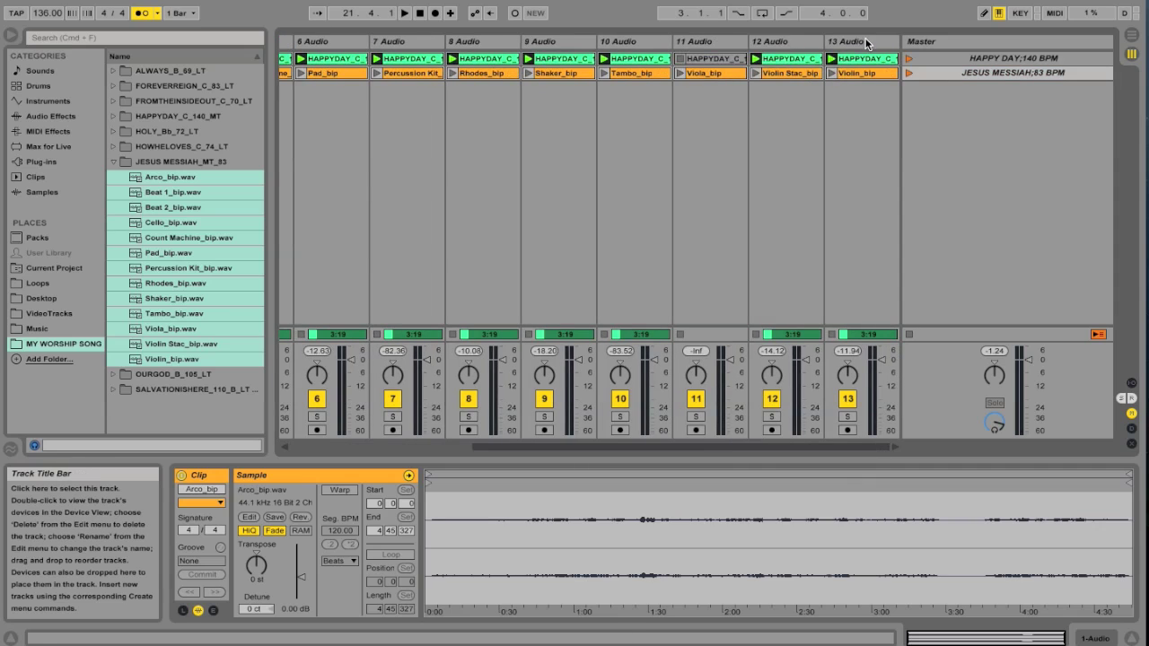
{"action": "key", "text": "ctrl+a"}
{"action": "scroll", "coordinate": [631, 51], "scroll_direction": "left", "scroll_amount": 3}
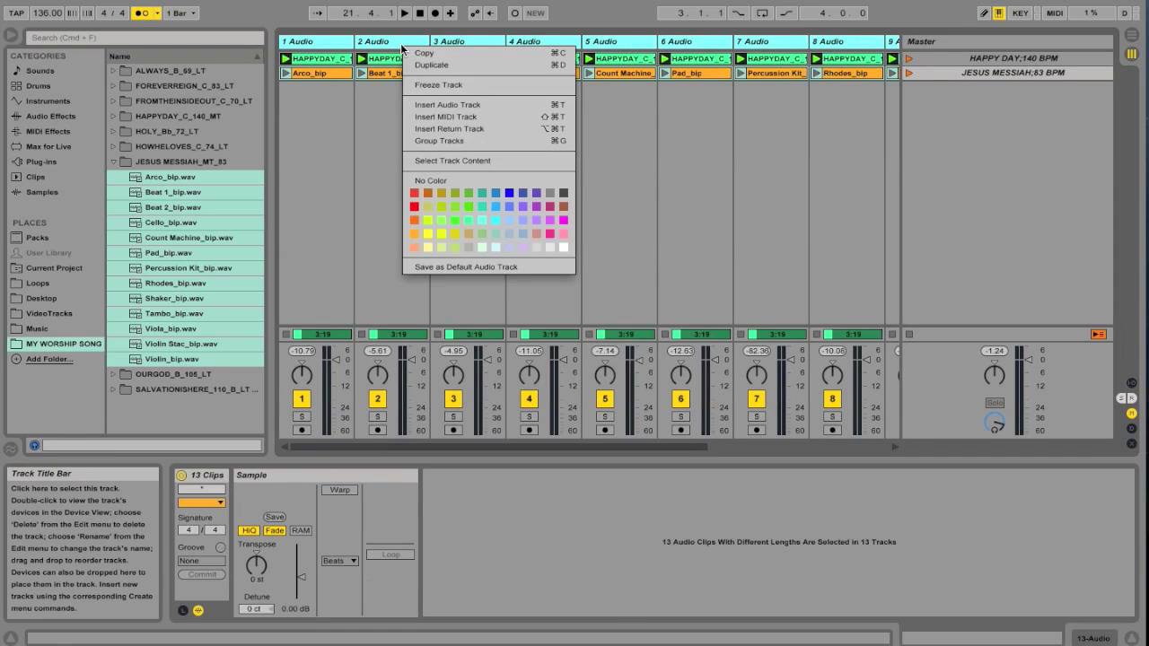
Group the 13 selected tracks into one group track, and fold and unfold it
{"action": "left_click", "coordinate": [438, 140]}
{"action": "left_click", "coordinate": [369, 106]}
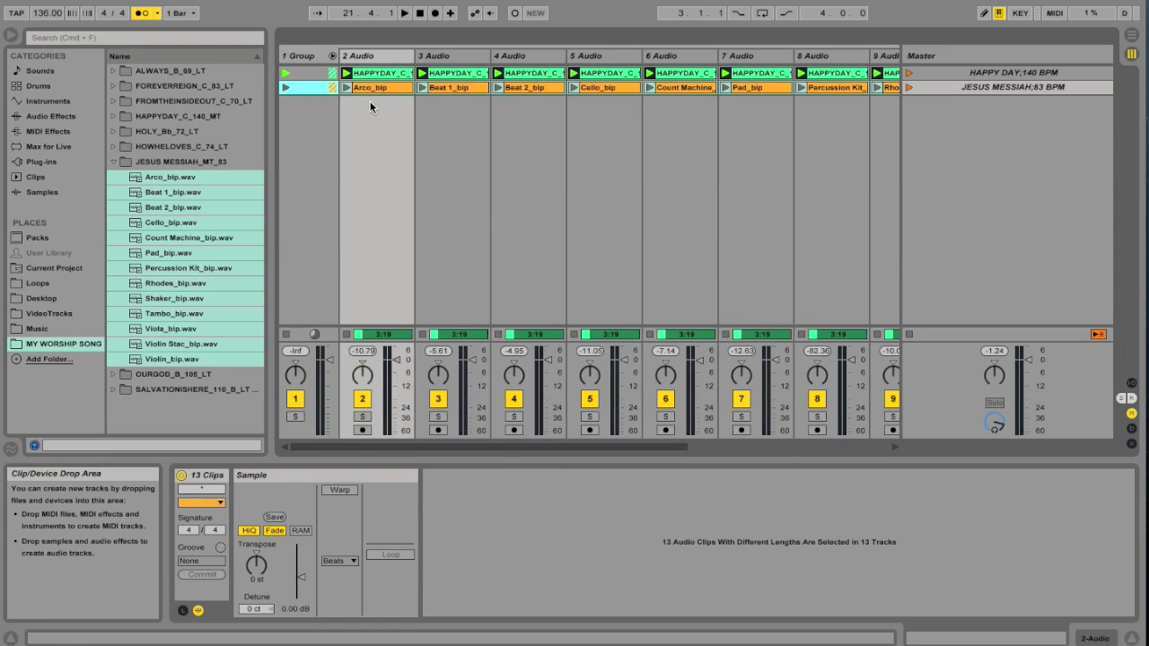
{"action": "left_click", "coordinate": [332, 56]}
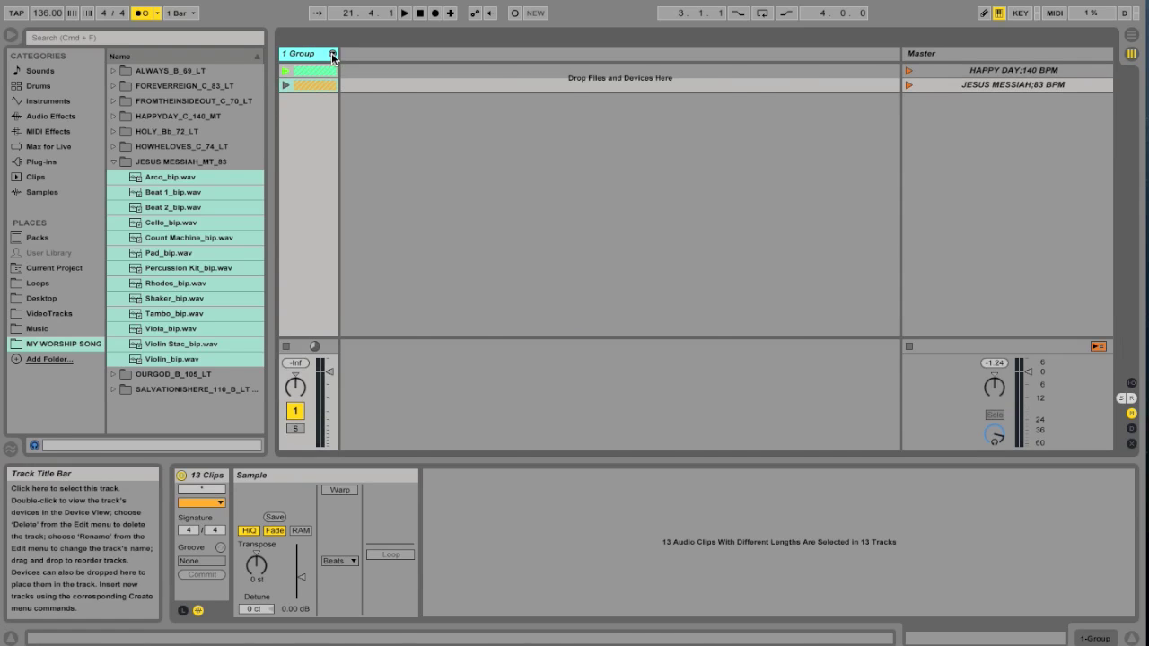
{"action": "left_click", "coordinate": [331, 54]}
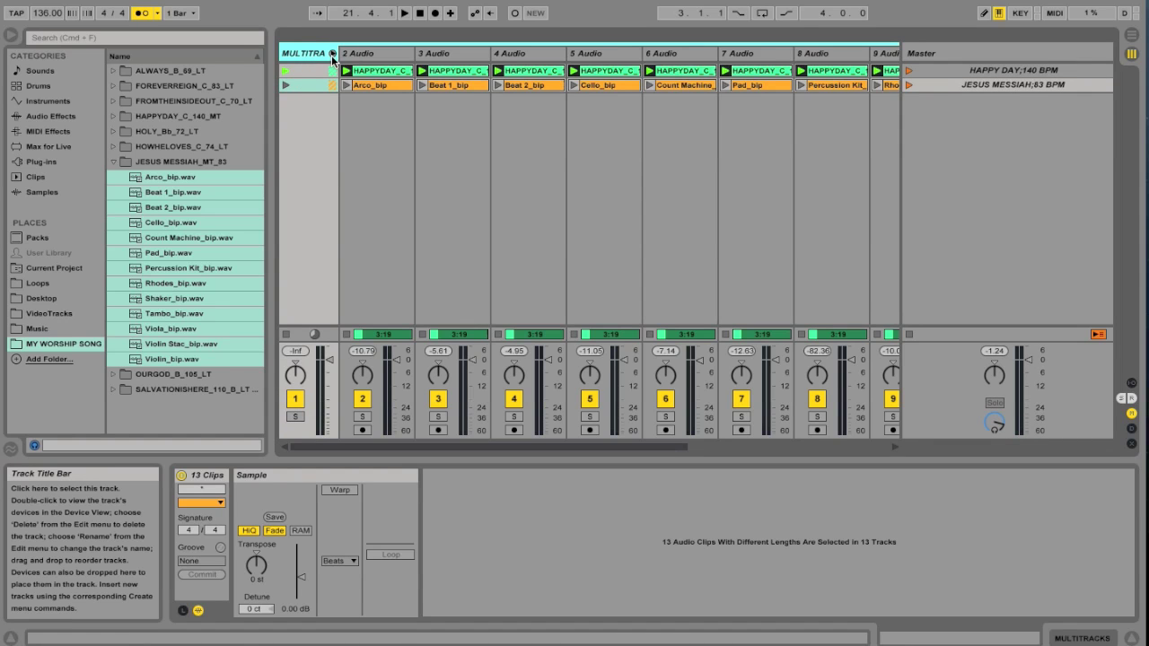
{"action": "left_click", "coordinate": [371, 54]}
Name the first two stem tracks KICK and ACOUSTIC
{"action": "type", "text": "KICK"}
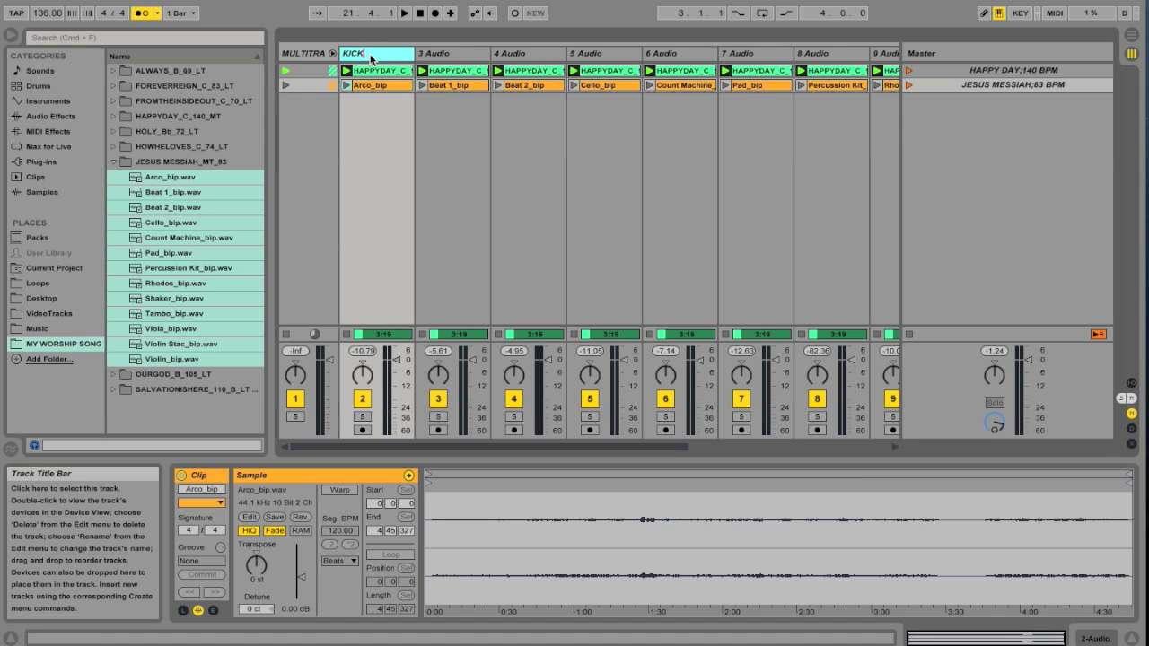
{"action": "left_click", "coordinate": [435, 59]}
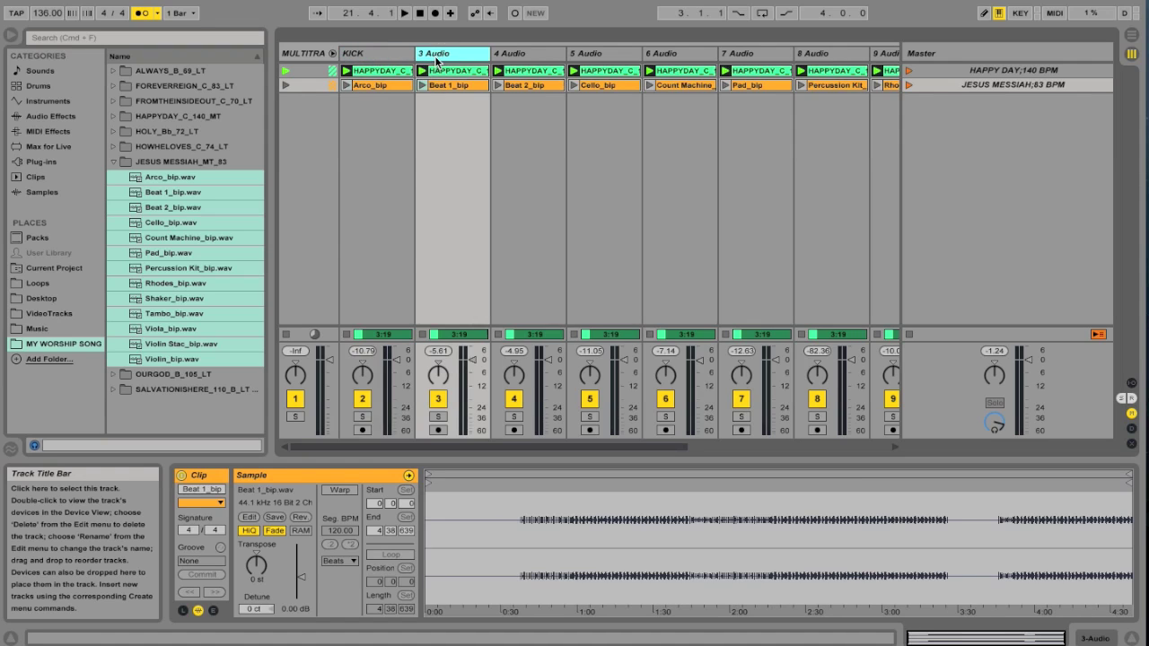
{"action": "type", "text": "ACOUSTI"}
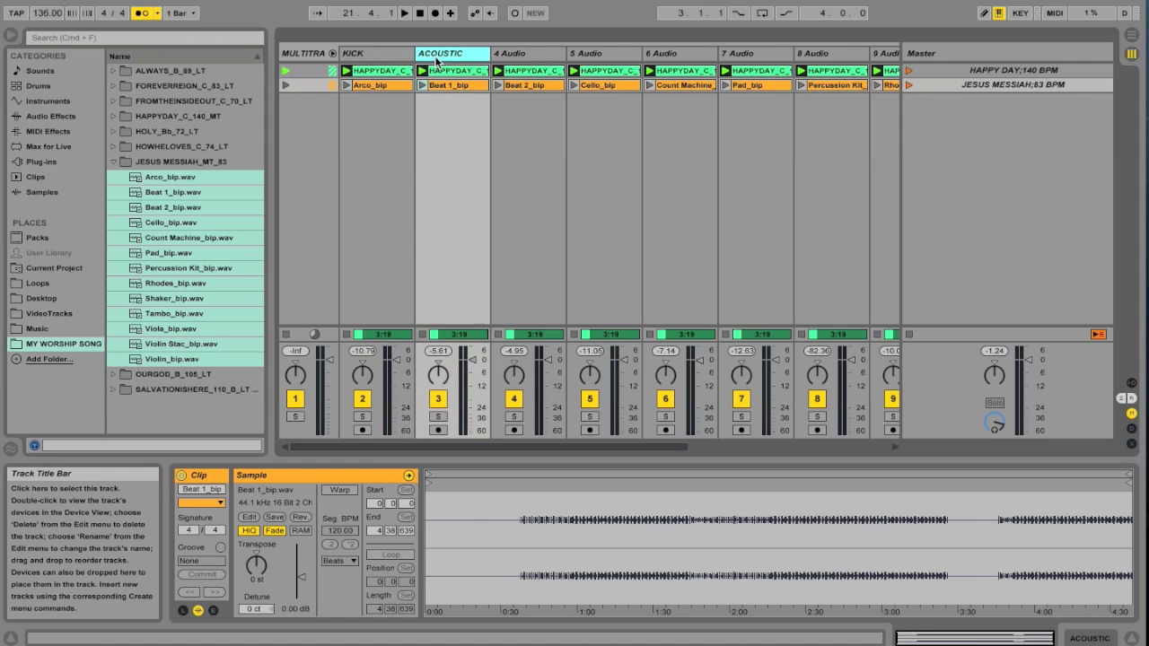
{"action": "type", "text": "C"}
Rename the 4 Audio track to KEYS and select the 5 Audio track
{"action": "left_click", "coordinate": [529, 56]}
{"action": "key", "text": "ctrl+r"}
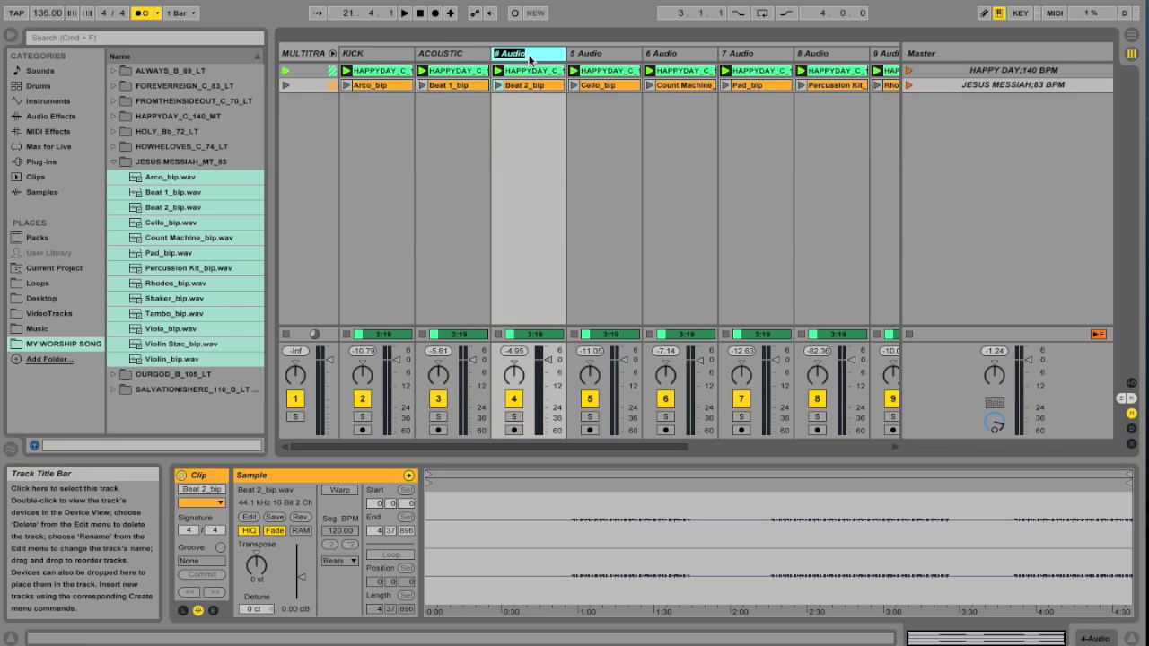
{"action": "type", "text": "KEYS"}
{"action": "key", "text": "Return"}
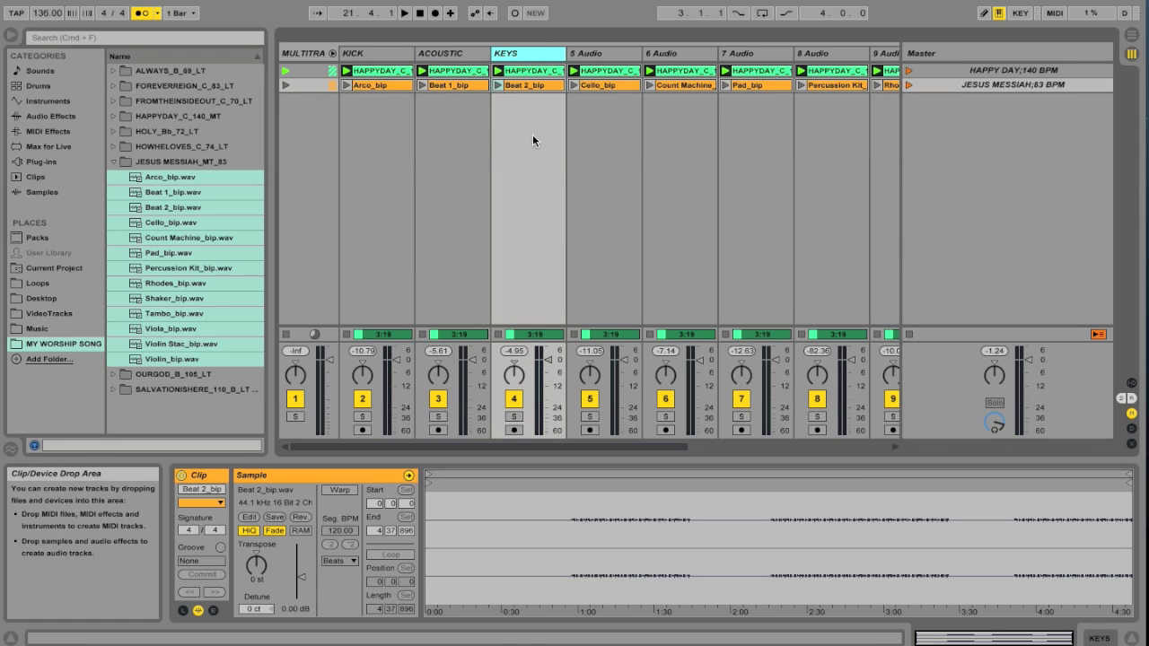
{"action": "left_click", "coordinate": [594, 53]}
{"action": "scroll", "coordinate": [669, 166], "scroll_direction": "right", "scroll_amount": 5}
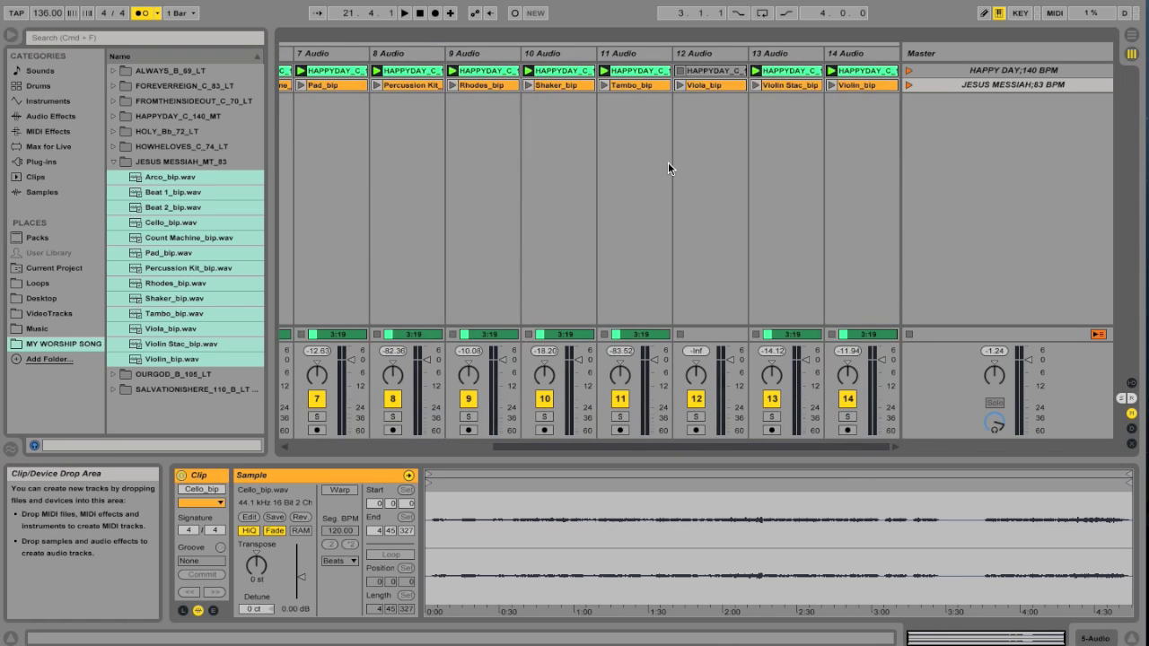
{"action": "scroll", "coordinate": [668, 167], "scroll_direction": "left", "scroll_amount": 5}
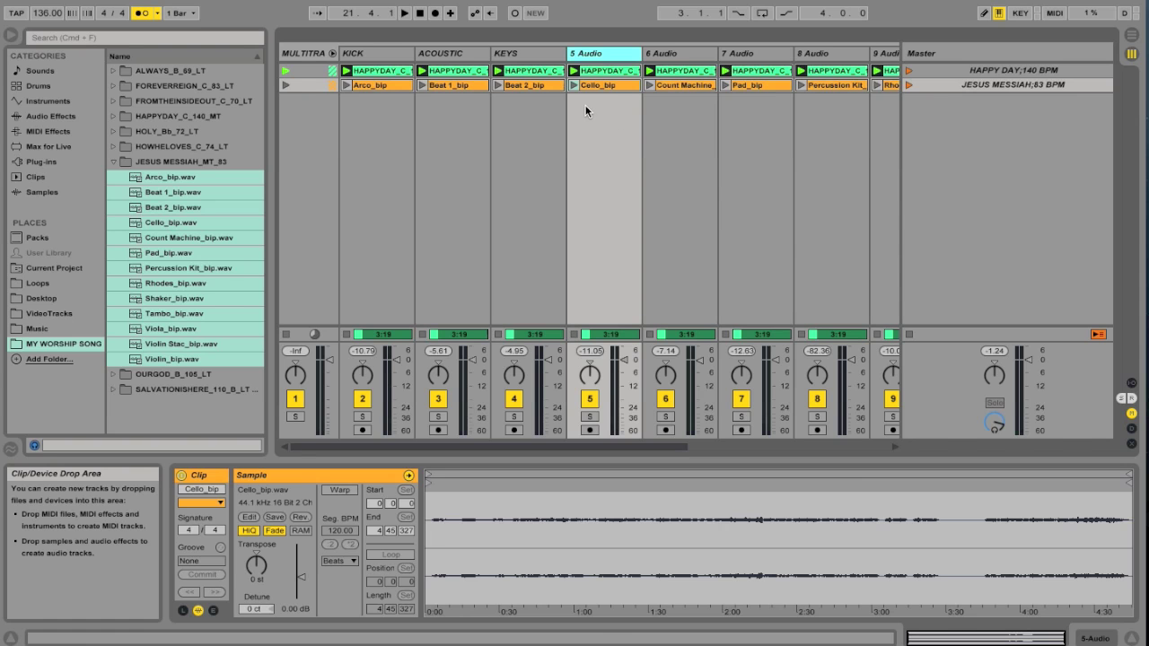